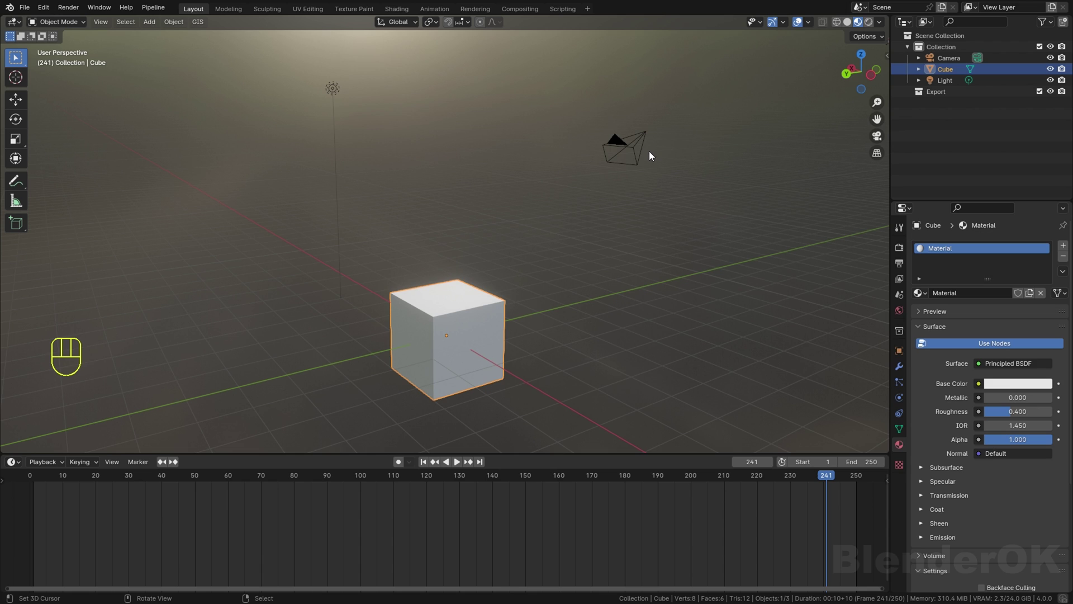
# Step: Set the compositor preview in the 3D viewport's shading options to Always
pyautogui.click(879, 23)
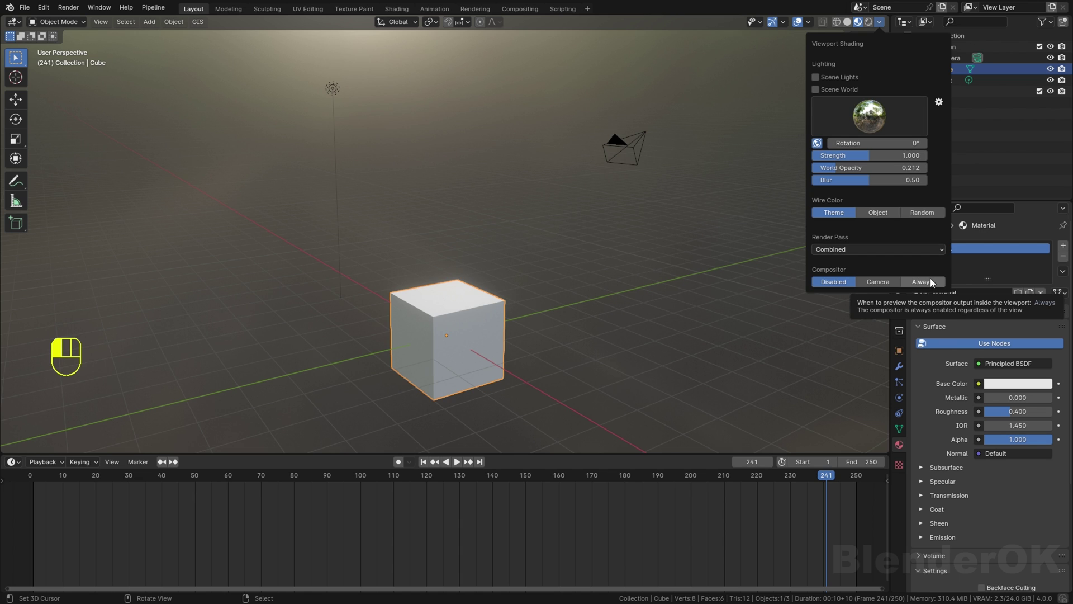
pyautogui.click(878, 22)
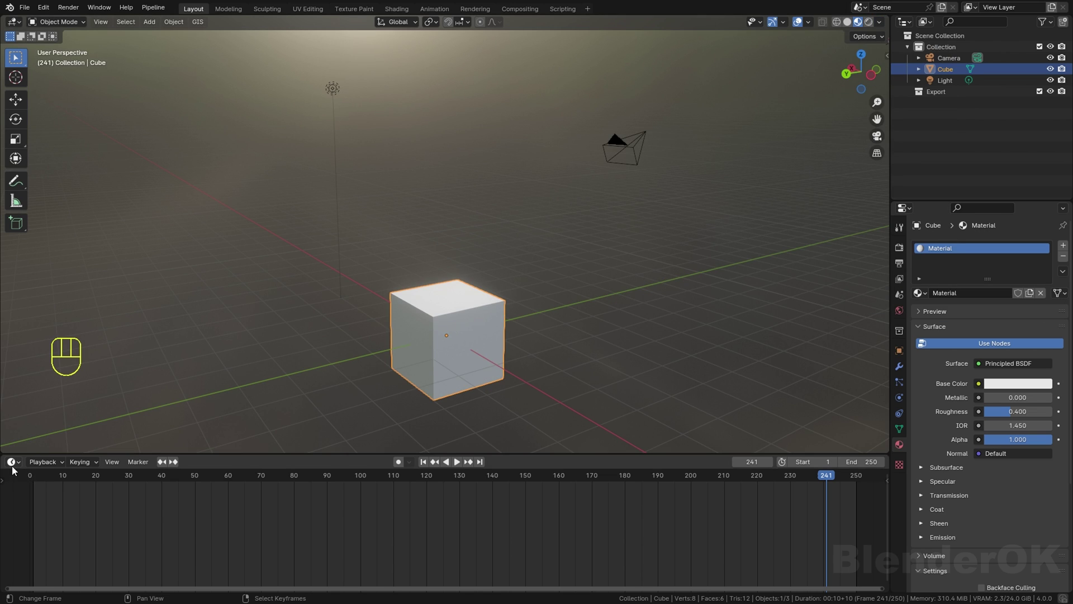
# Step: Turn the Timeline area into an enlarged Compositor editor and enable Use Nodes
pyautogui.moveTo(27, 455); pyautogui.dragTo(26, 403)
pyautogui.click(16, 411)
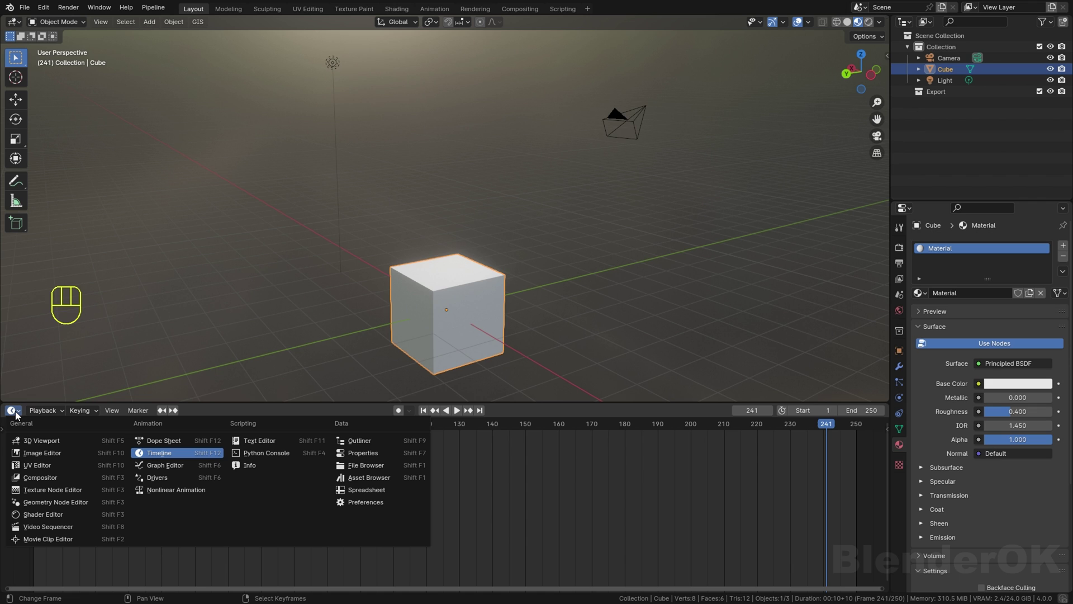
pyautogui.click(64, 478)
pyautogui.moveTo(128, 403); pyautogui.dragTo(128, 350)
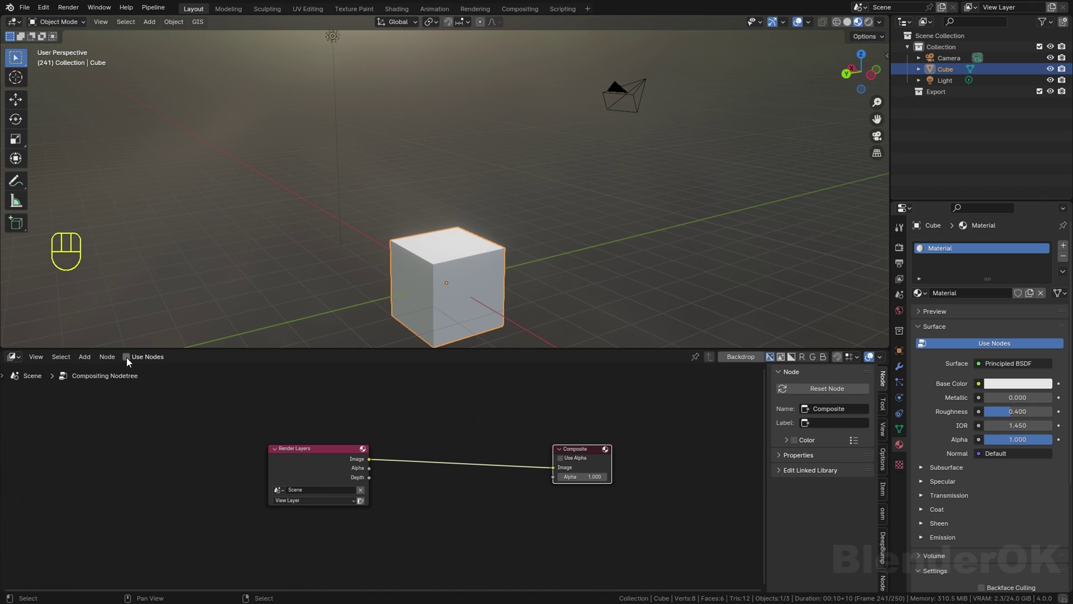
pyautogui.click(130, 357)
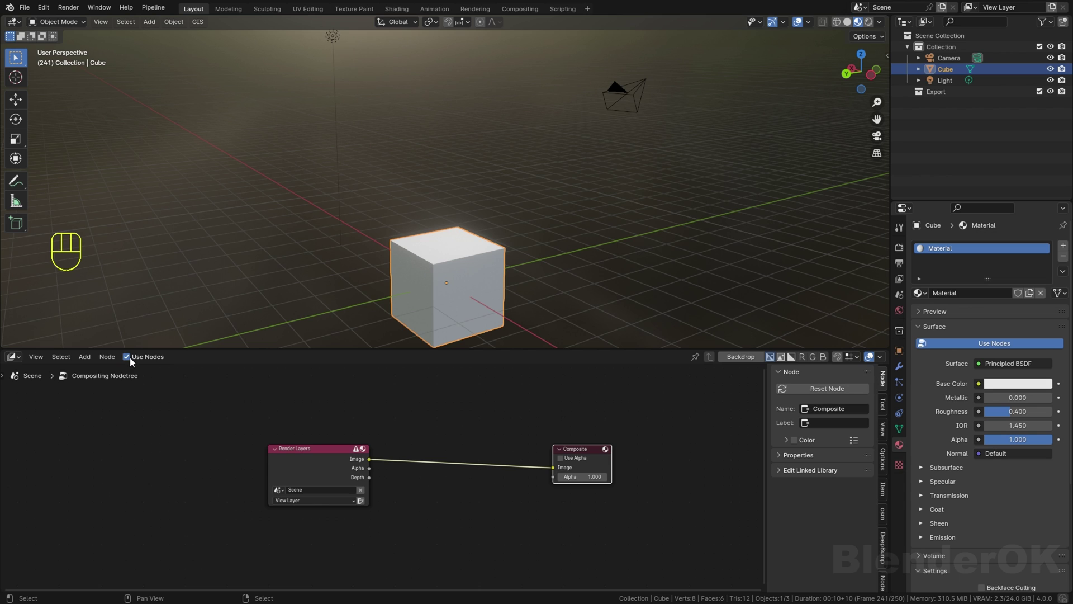
# Step: Move the Render Layers node farther from the Composite node and enlarge the Compositor area to make room for nodes
pyautogui.click(295, 453)
pyautogui.moveTo(294, 454); pyautogui.dragTo(170, 454)
pyautogui.scroll(1, 313, 377)
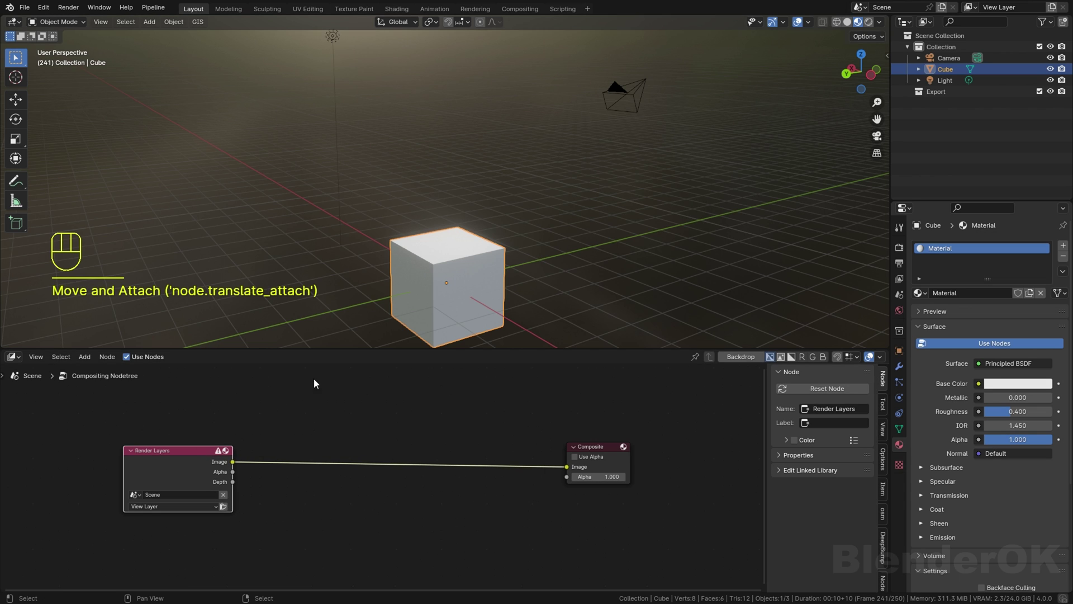
pyautogui.moveTo(306, 350); pyautogui.dragTo(299, 305)
pyautogui.moveTo(224, 426); pyautogui.dragTo(172, 426)
pyautogui.moveTo(219, 407); pyautogui.dragTo(303, 384, button='middle')
pyautogui.scroll(1, 302, 389)
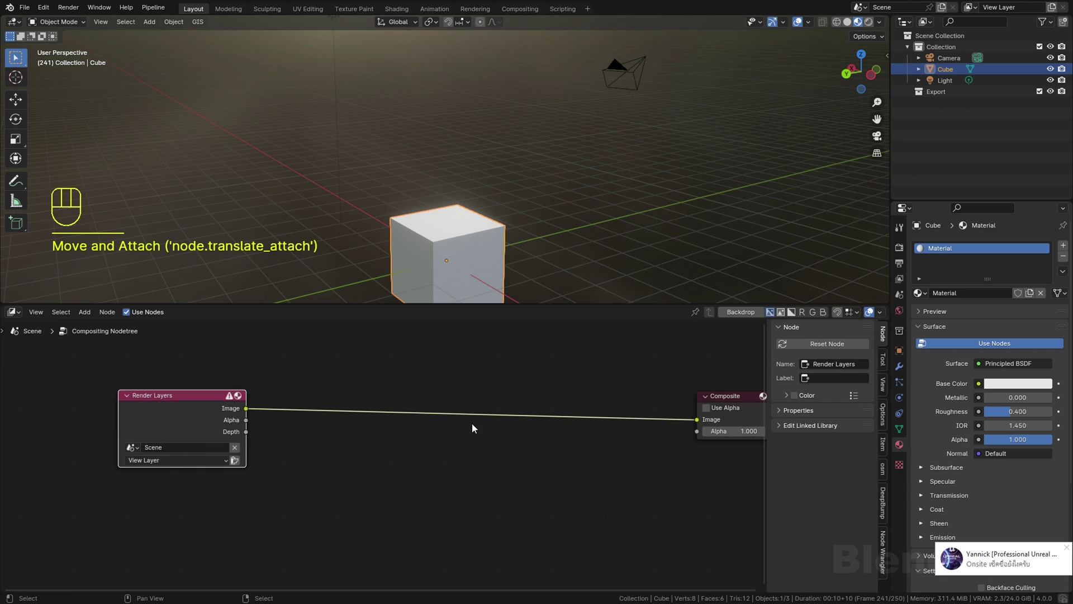
# Step: Delete the Render Layers node and add an Image node in its place
pyautogui.hotkey('shift', 'a')
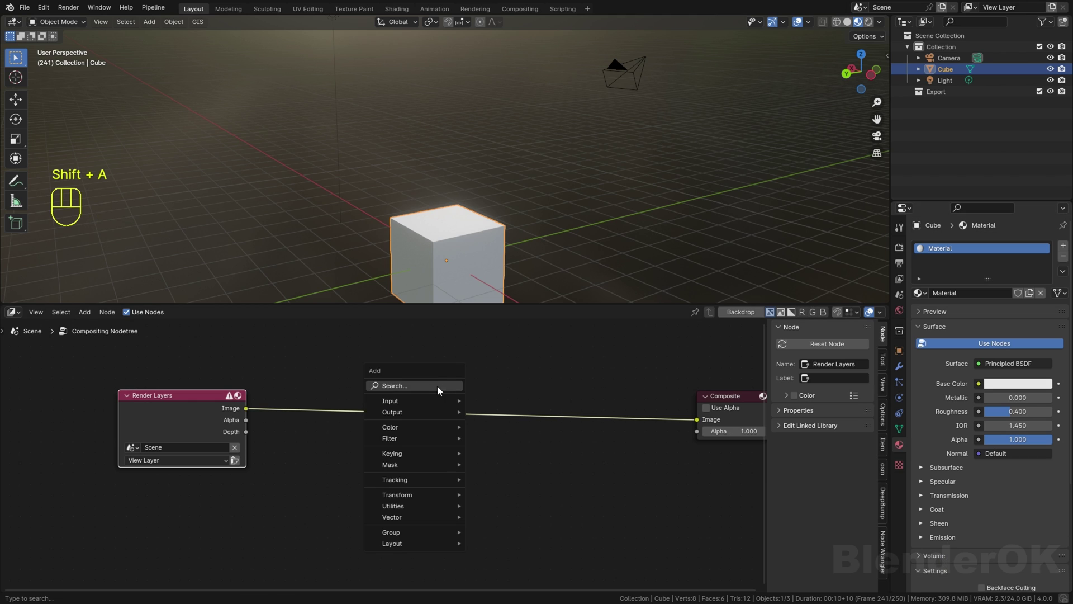
pyautogui.click(437, 385)
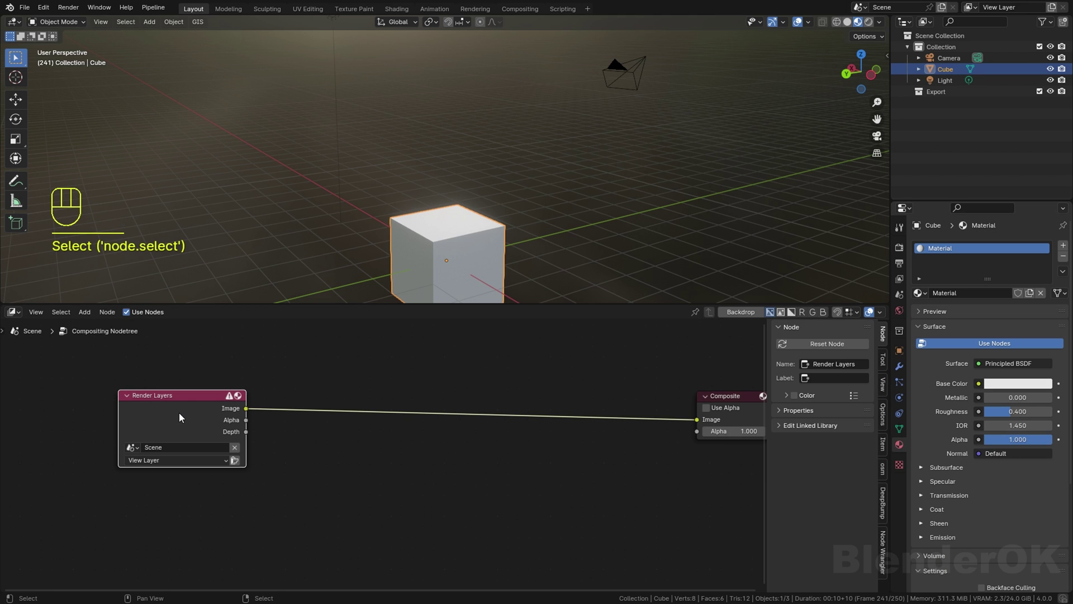
pyautogui.press('x')
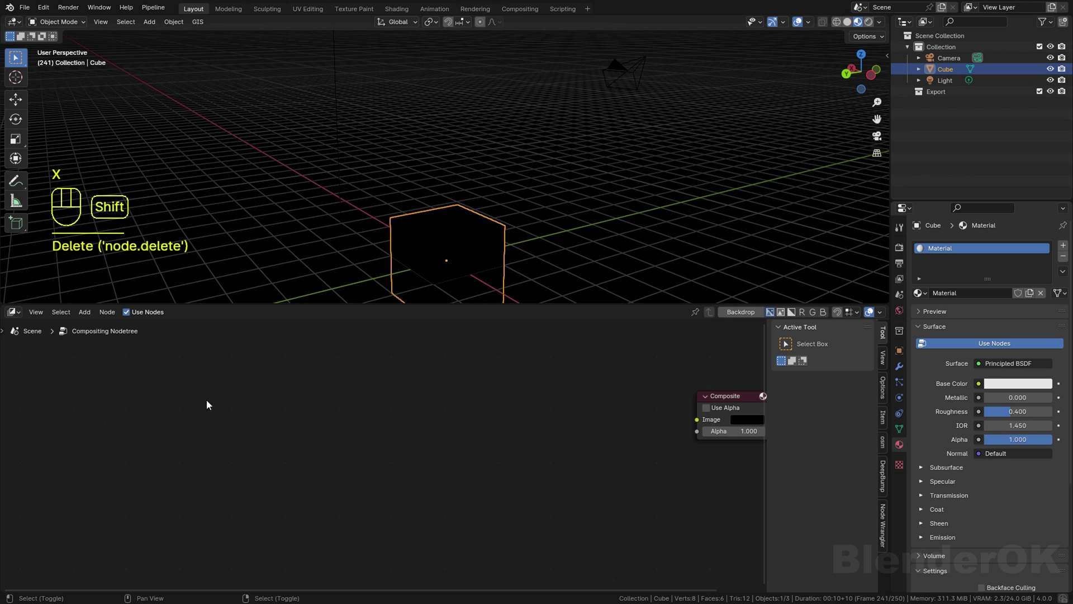
pyautogui.hotkey('shift', 'a')
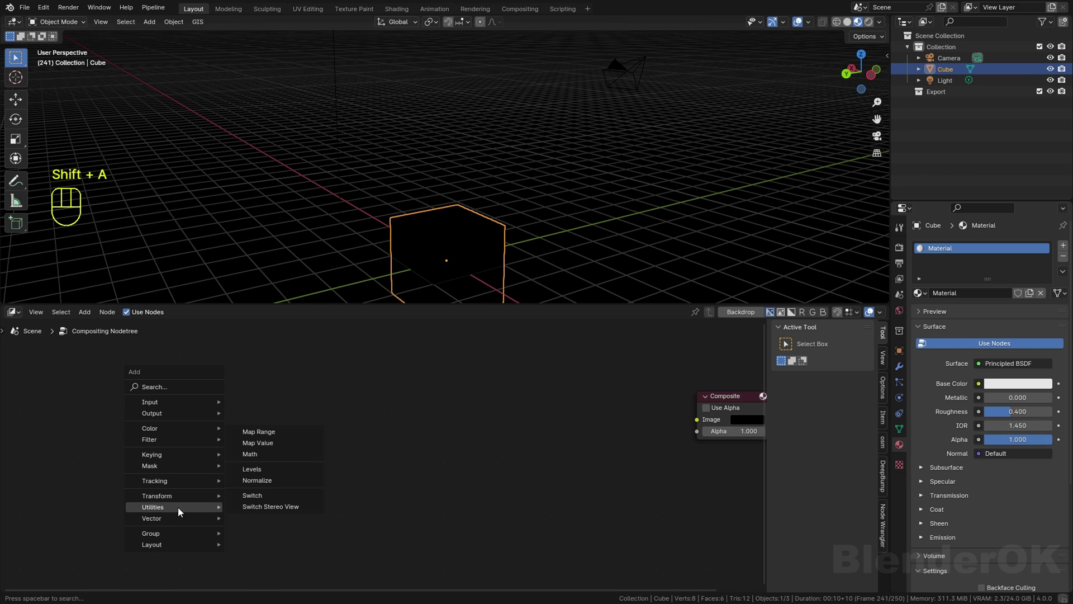
pyautogui.press('Return')
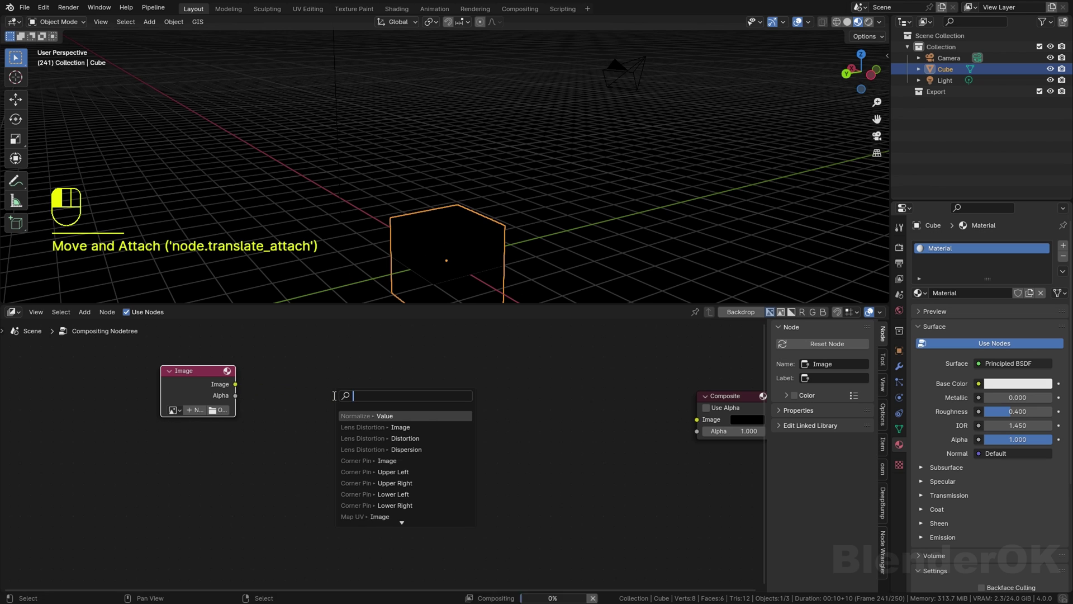
# Step: Duplicate the empty Image node and place the copy below the first one
pyautogui.hotkey('ctrl', 'c')
pyautogui.hotkey('ctrl', 'v')
pyautogui.moveTo(175, 494); pyautogui.dragTo(202, 455)
pyautogui.click(218, 493)
pyautogui.click(942, 453)
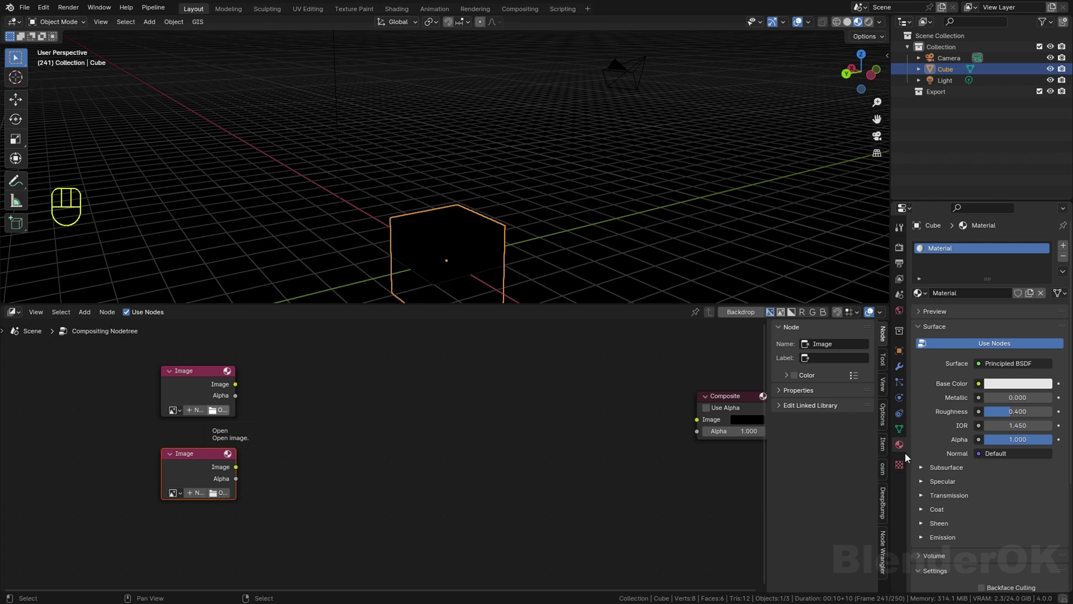
# Step: Load the 1301941_Ocean movie in the upper Image node and replace the empty duplicate with a copy of it placed below
pyautogui.moveTo(208, 380); pyautogui.dragTo(244, 403, button='middle')
pyautogui.moveTo(232, 403); pyautogui.dragTo(222, 362)
pyautogui.click(224, 479)
pyautogui.press('x')
pyautogui.hotkey('ctrl', 'c')
pyautogui.hotkey('ctrl', 'v')
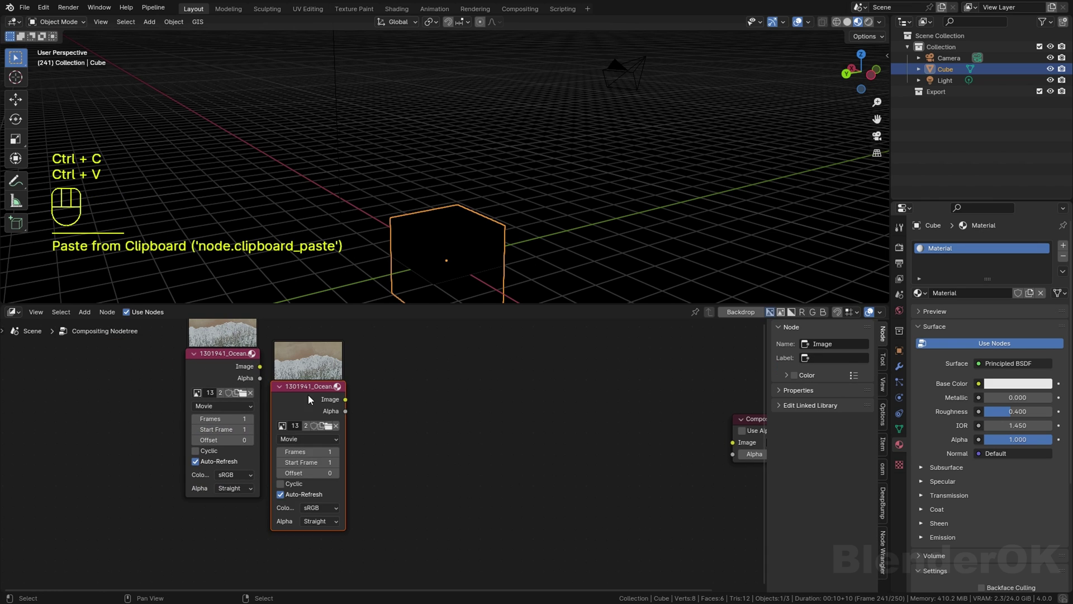
pyautogui.moveTo(307, 395); pyautogui.dragTo(222, 589)
# Step: Split off a Timeline area between the 3D viewport and the Compositor, and set the current frame to 0
pyautogui.moveTo(392, 305); pyautogui.dragTo(393, 133)
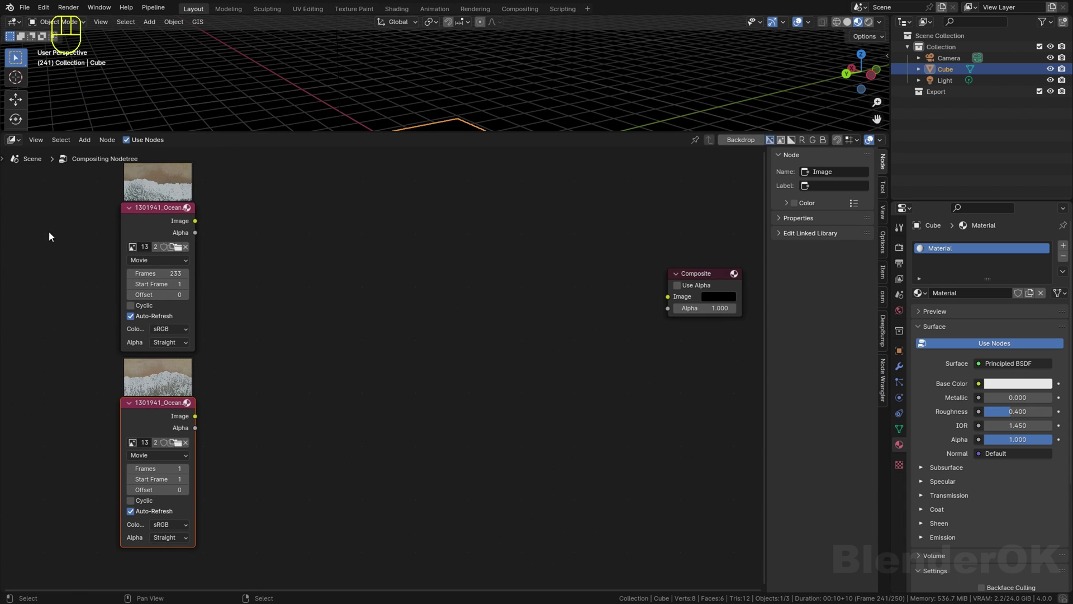
pyautogui.moveTo(3, 146); pyautogui.dragTo(6, 256)
pyautogui.click(14, 140)
pyautogui.click(150, 182)
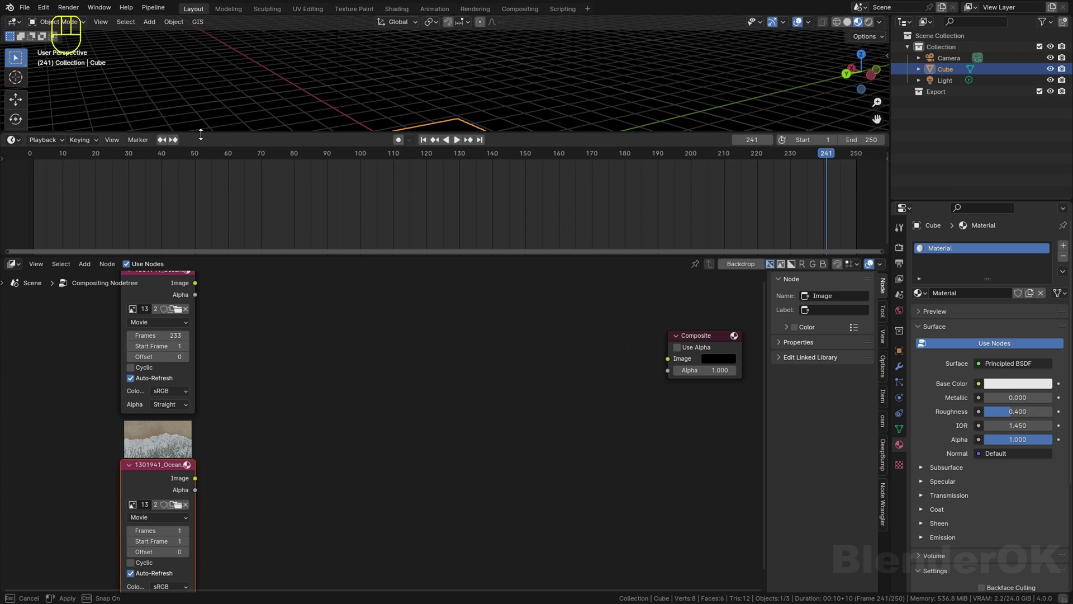
pyautogui.moveTo(199, 132); pyautogui.dragTo(202, 206)
pyautogui.moveTo(235, 427); pyautogui.dragTo(209, 458, button='middle')
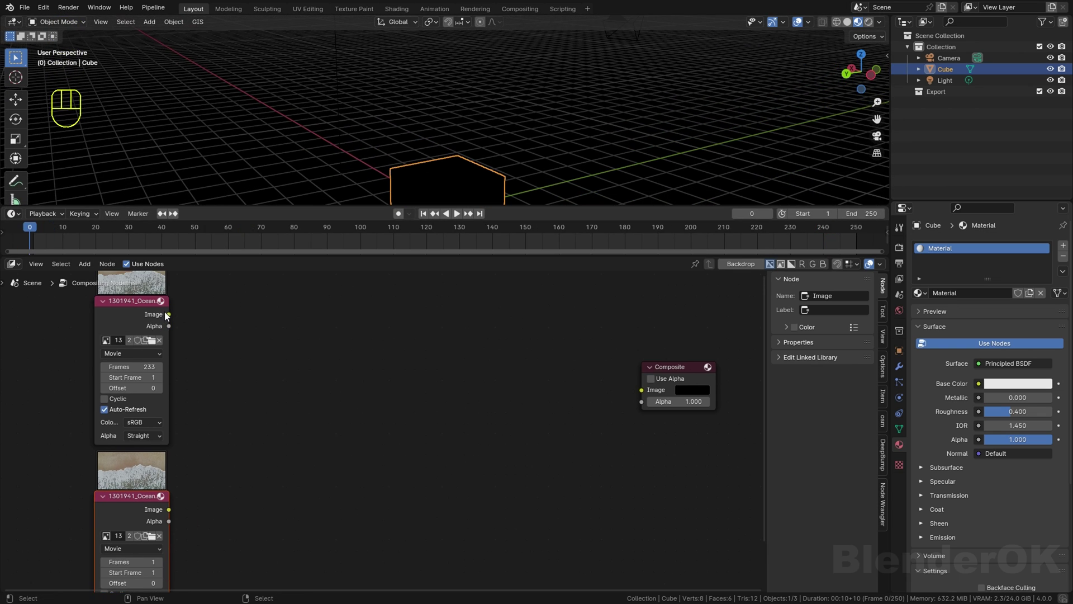
# Step: Connect the upper movie node's Image output to the Composite node's Image input
pyautogui.click(170, 314)
pyautogui.moveTo(578, 394); pyautogui.dragTo(641, 390)
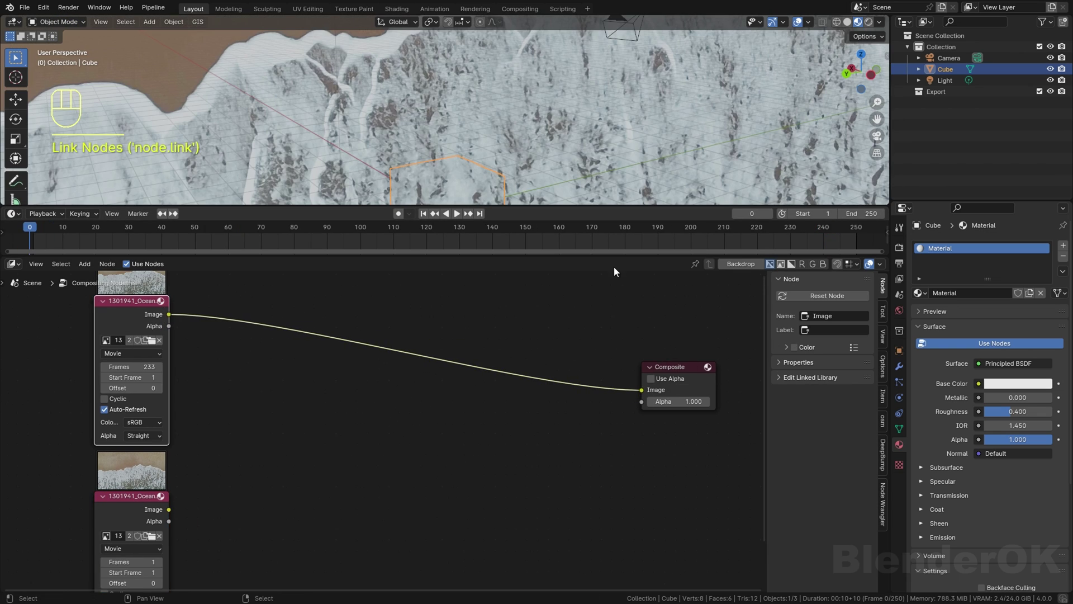
# Step: Hide the viewport overlays and play the animation
pyautogui.click(800, 23)
pyautogui.press('space')
pyautogui.moveTo(565, 206); pyautogui.dragTo(559, 233)
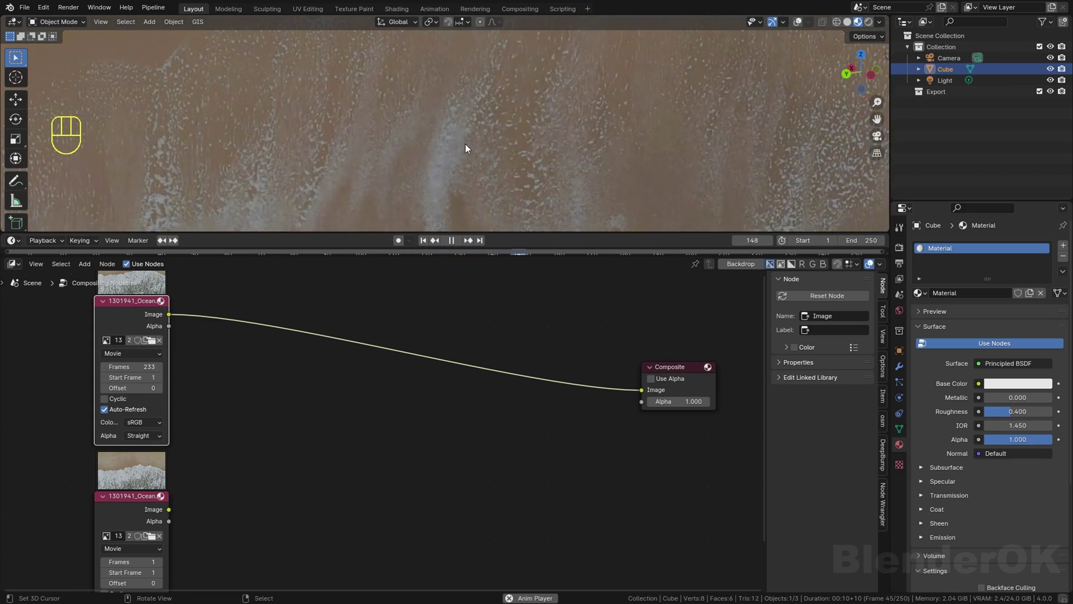
# Step: Insert a Scale node between the upper movie and the Composite node, set to Render Size with Fit
pyautogui.hotkey('shift', 'a')
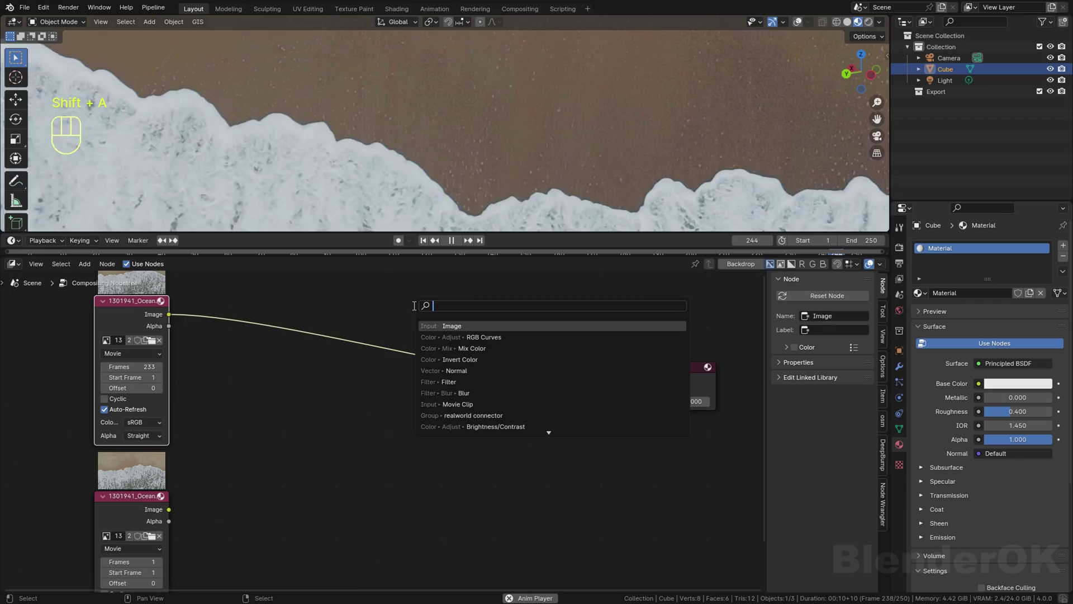
pyautogui.write('scale')
pyautogui.press('Return')
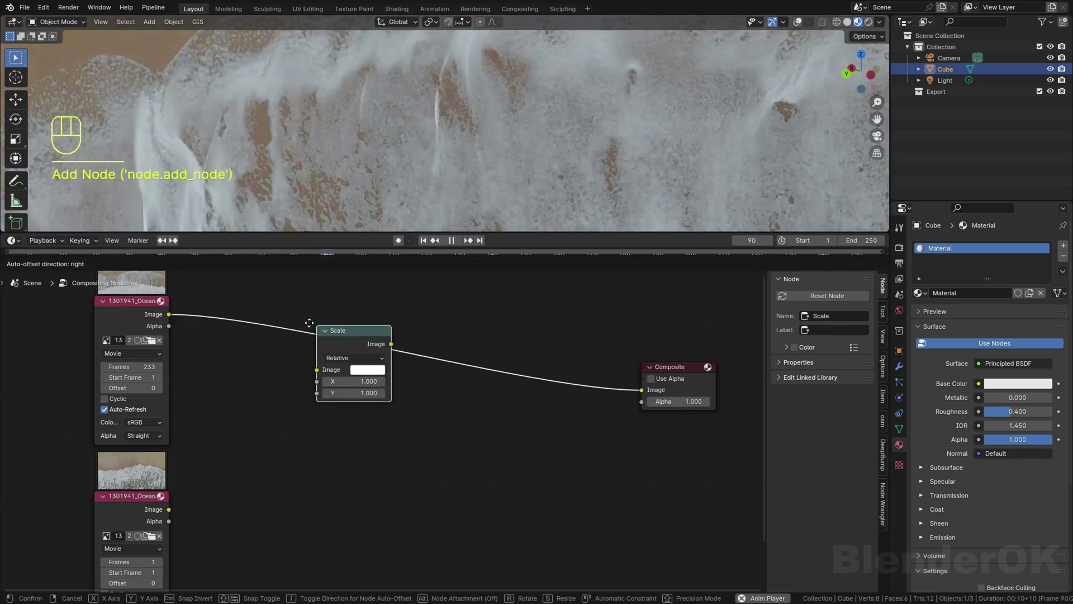
pyautogui.click(354, 353)
pyautogui.click(353, 355)
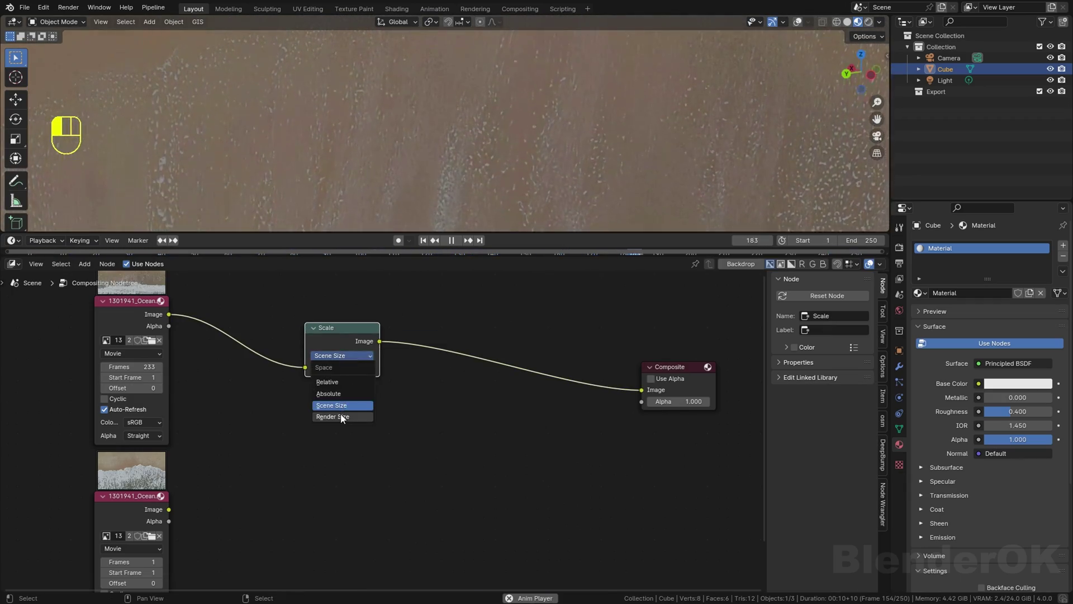
pyautogui.click(349, 405)
pyautogui.click(343, 367)
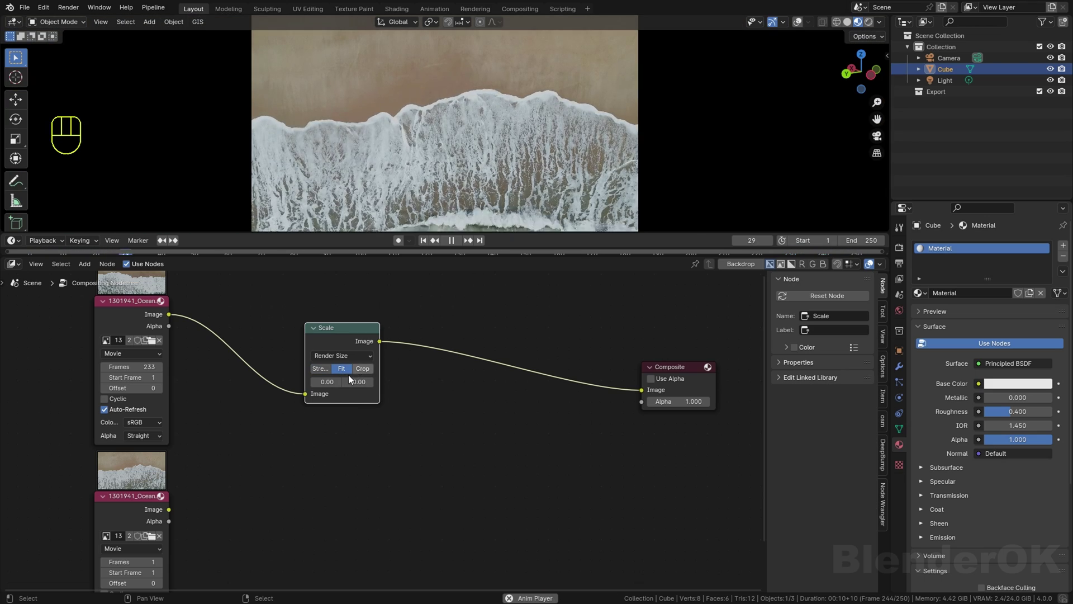
pyautogui.moveTo(337, 338); pyautogui.dragTo(279, 328)
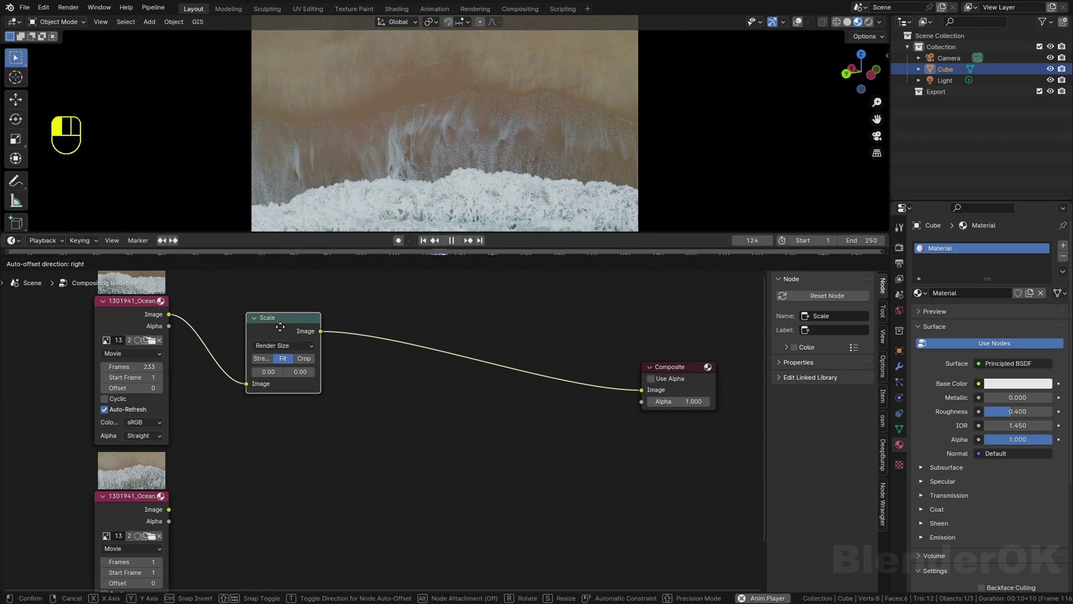
# Step: Insert an Invert Color node between the Scale and Composite nodes
pyautogui.hotkey('shift', 'a')
pyautogui.hotkey('shift', 'a')
pyautogui.click(481, 312)
pyautogui.write('inver')
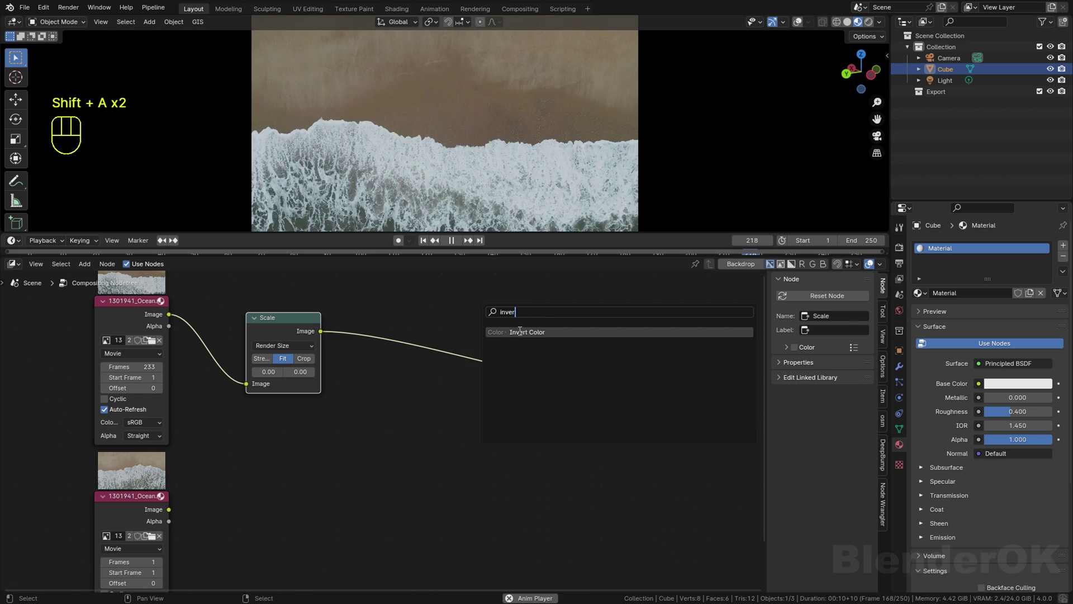
pyautogui.press('Return')
pyautogui.click(413, 318)
pyautogui.moveTo(437, 323); pyautogui.dragTo(397, 313)
pyautogui.moveTo(328, 403); pyautogui.dragTo(351, 384, button='middle')
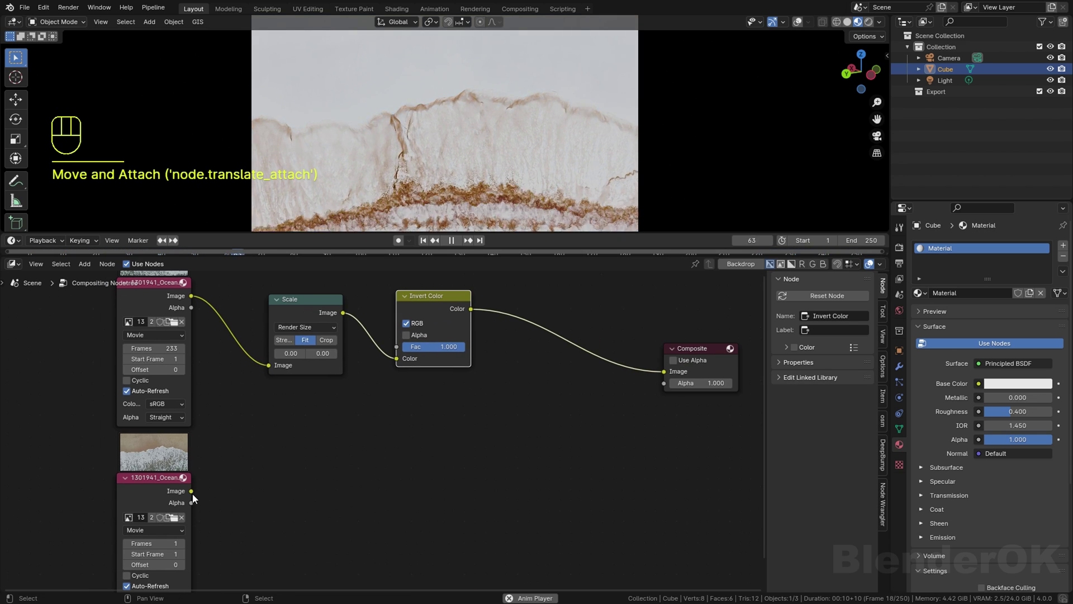
# Step: Duplicate the Scale node below the original and connect the lower movie's Image output to the copy
pyautogui.moveTo(191, 491); pyautogui.dragTo(268, 369)
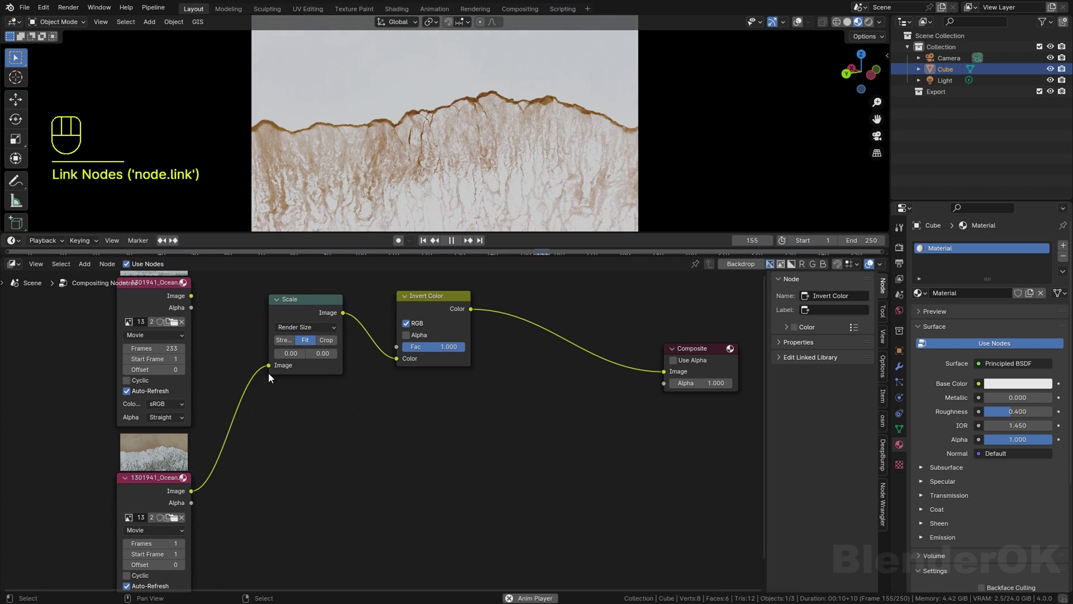
pyautogui.click(303, 308)
pyautogui.hotkey('ctrl', 'c')
pyautogui.hotkey('ctrl', 'v')
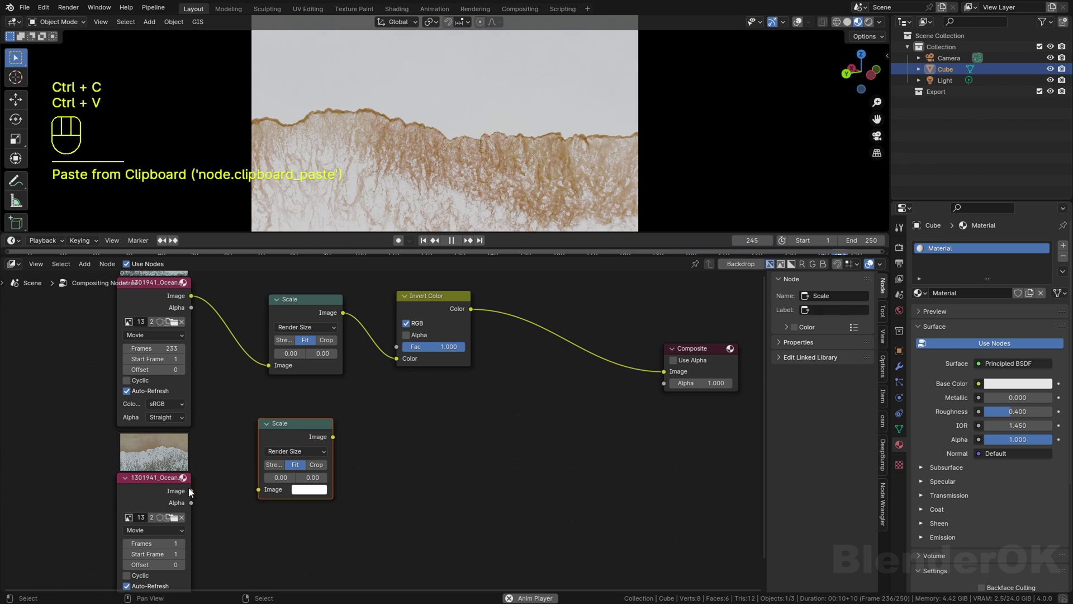
pyautogui.moveTo(191, 491); pyautogui.dragTo(259, 489)
pyautogui.moveTo(295, 437); pyautogui.dragTo(303, 433)
# Step: Insert a Mix Color node between Invert Color and Composite, and connect the lower Scale node to its second Image input
pyautogui.hotkey('shift', 'a')
pyautogui.click(547, 373)
pyautogui.write('mix')
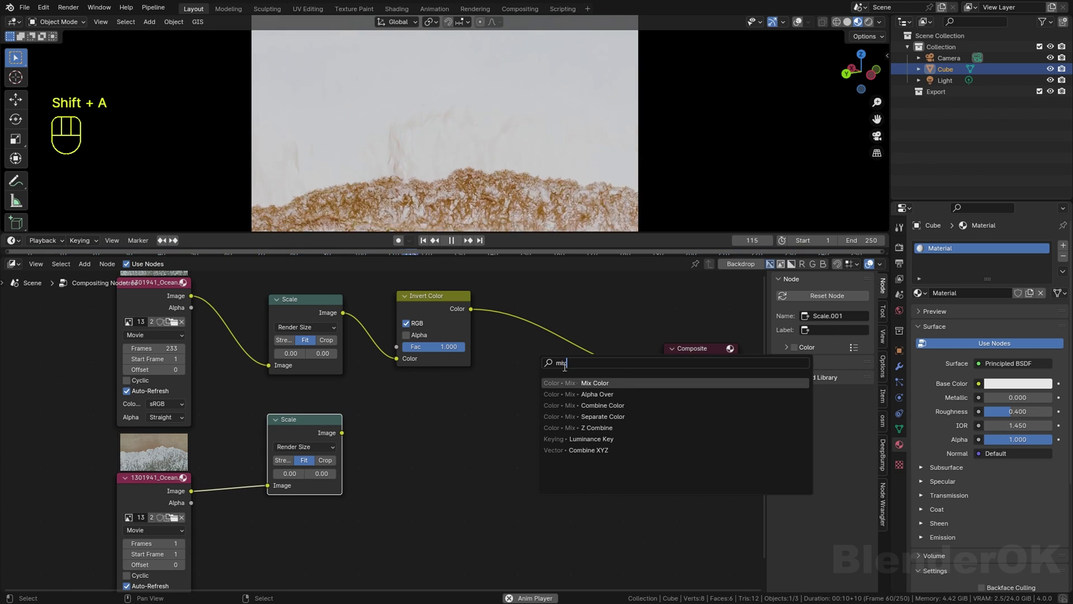
pyautogui.press('Return')
pyautogui.click(571, 325)
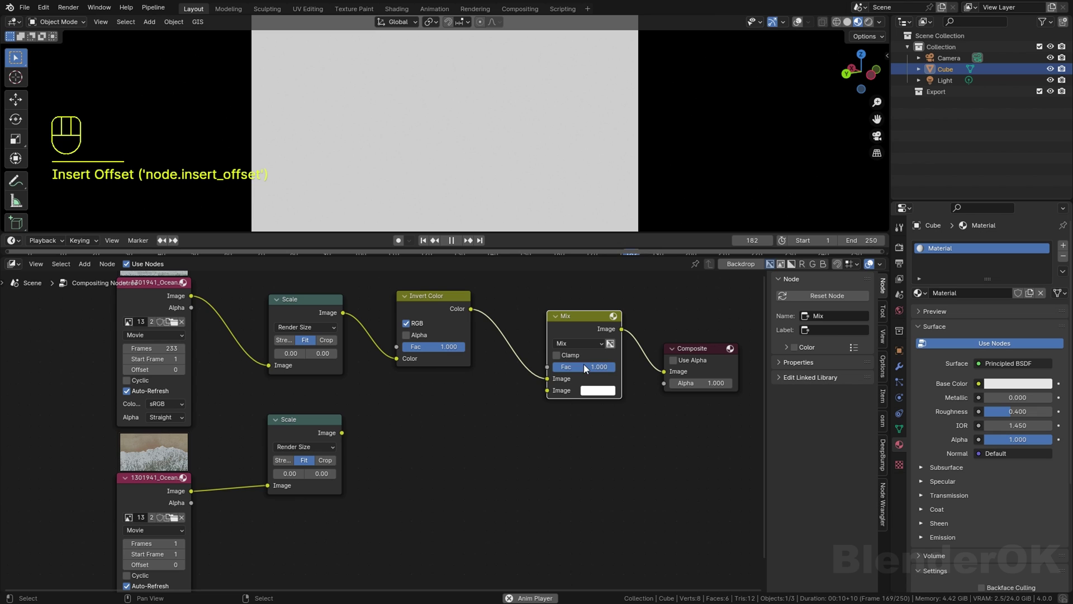
pyautogui.click(343, 438)
pyautogui.moveTo(552, 387); pyautogui.dragTo(552, 389)
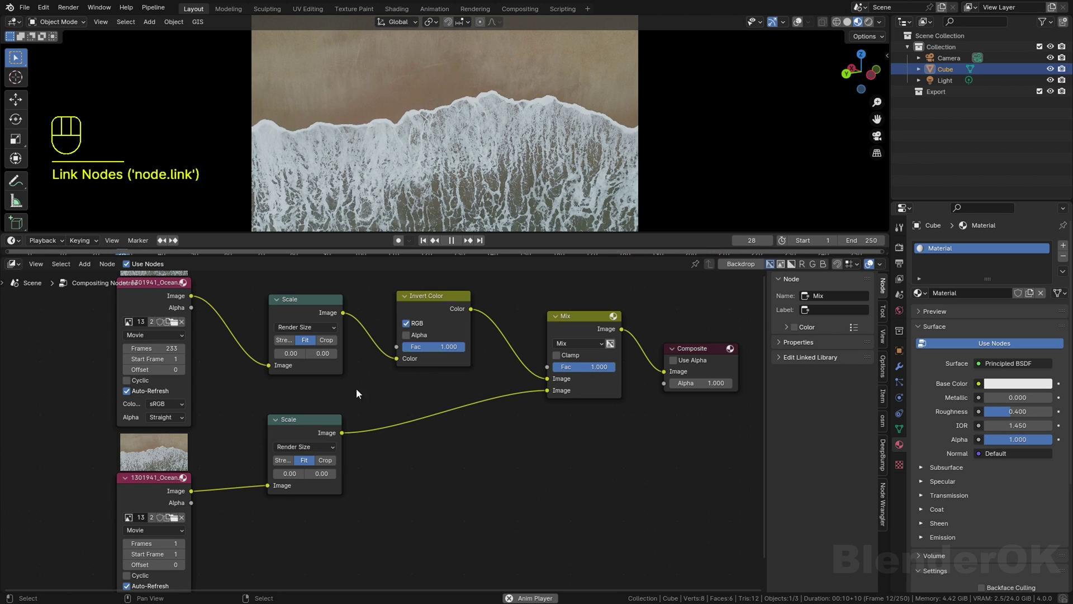
# Step: Set the frame count to 408 on the upper movie node and 409 on the lower one
pyautogui.moveTo(151, 360); pyautogui.dragTo(163, 374, button='middle')
pyautogui.moveTo(269, 496); pyautogui.dragTo(379, 419, button='middle')
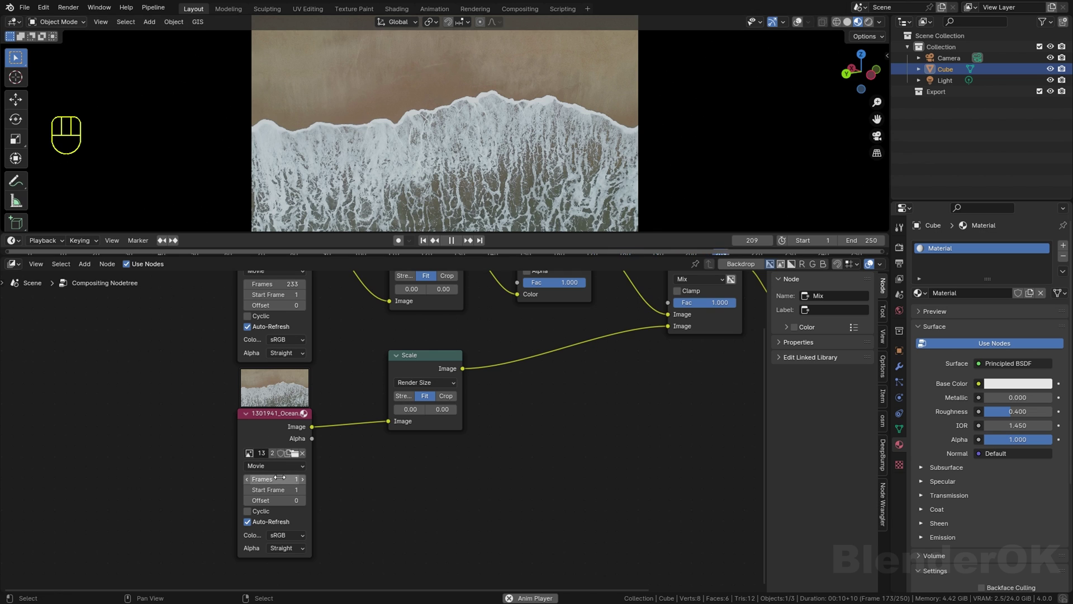
pyautogui.moveTo(272, 479); pyautogui.dragTo(414, 479)
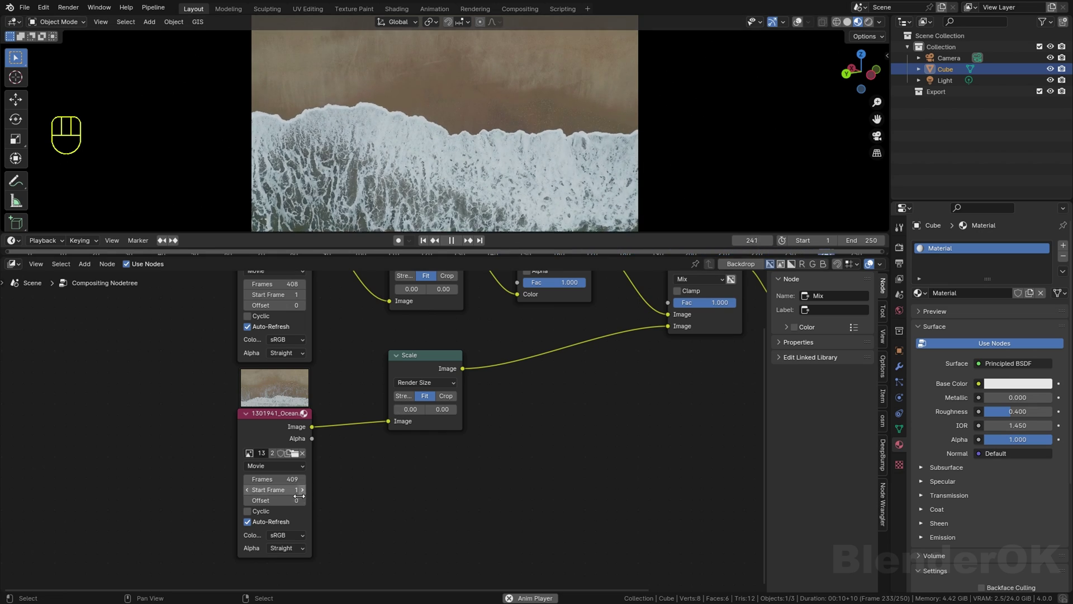
# Step: Set the Mix node's factor to 0.5
pyautogui.moveTo(483, 430); pyautogui.dragTo(341, 521, button='middle')
pyautogui.doubleClick(561, 394)
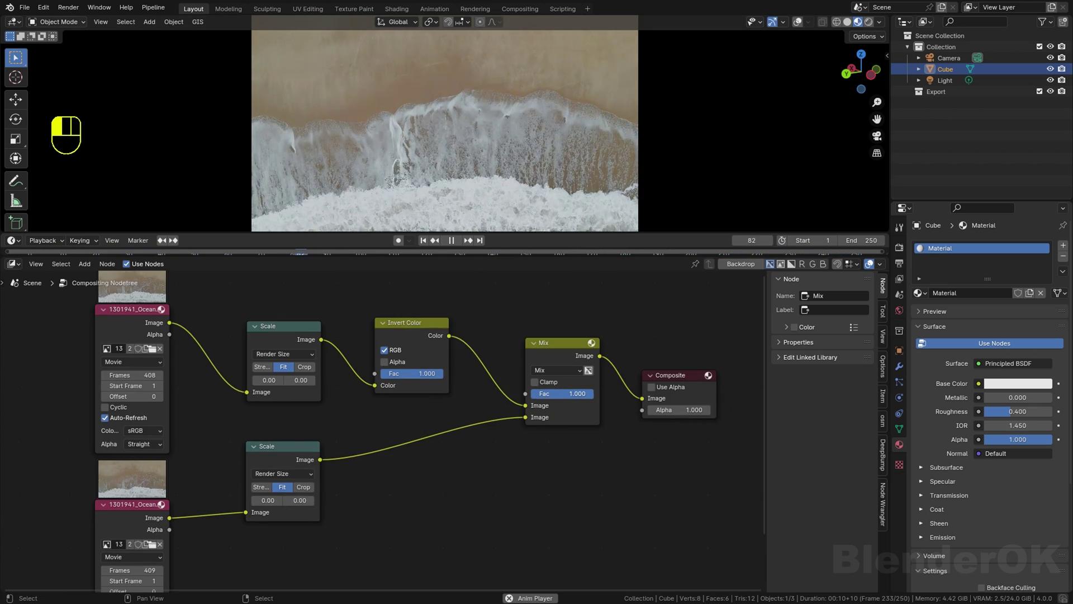
pyautogui.write('0.5')
pyautogui.press('Return')
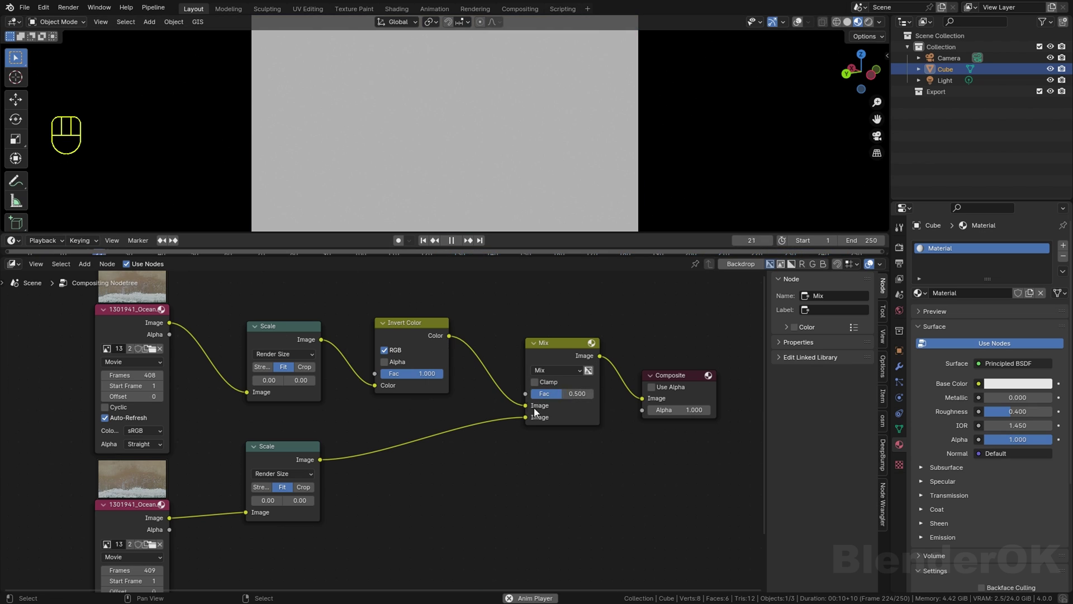
# Step: Set the start frame of the upper movie node to 4 to offset it from the lower copy
pyautogui.click(283, 447)
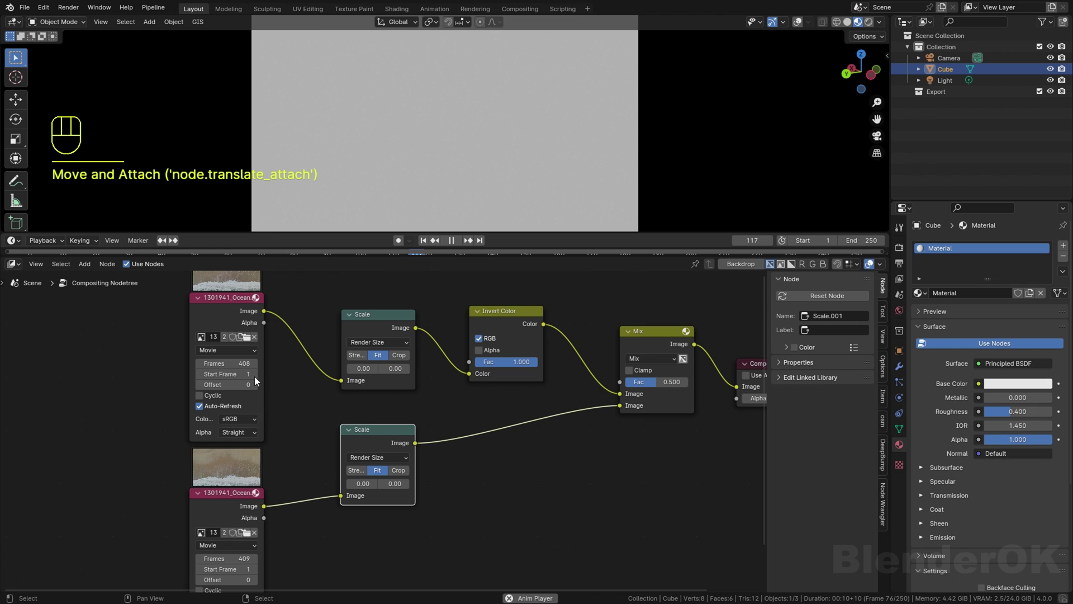
pyautogui.click(255, 374)
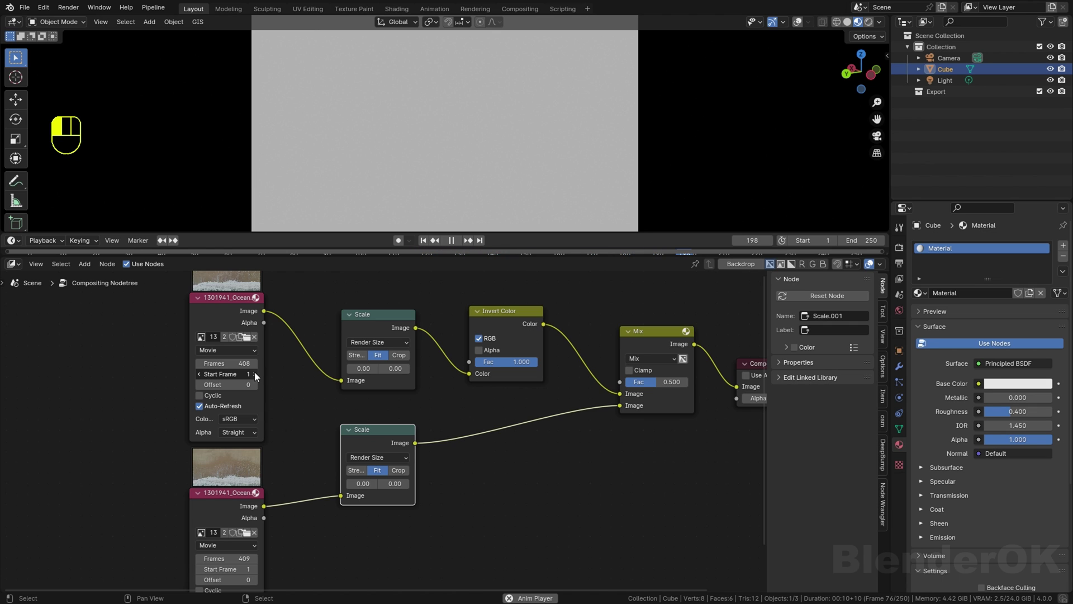
pyautogui.click(255, 374)
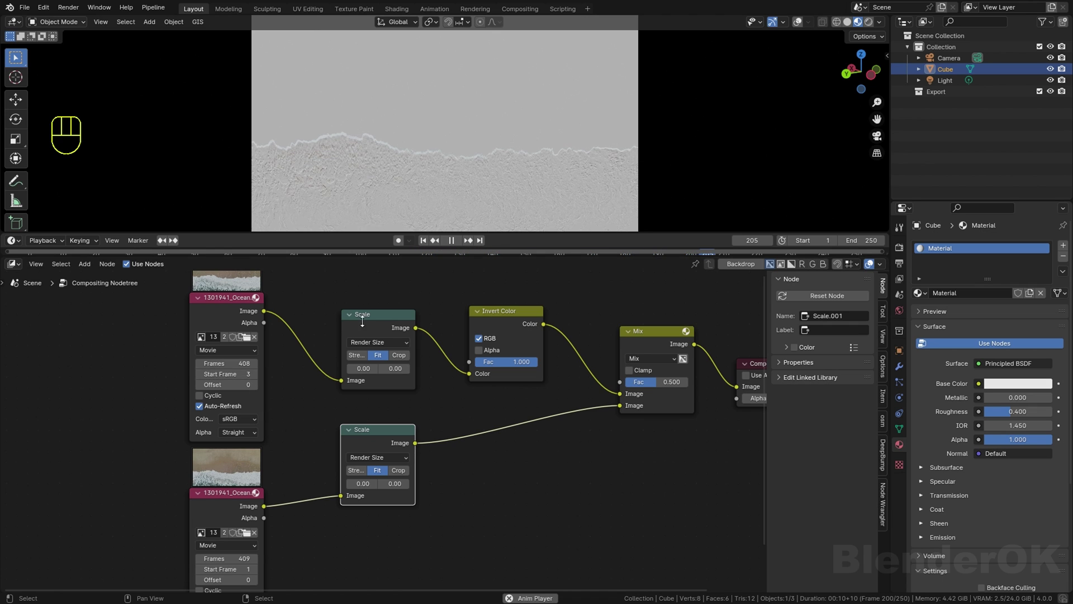
# Step: Enlarge the timeline and viewport areas, and set the scene's end frame to 120
pyautogui.moveTo(362, 321); pyautogui.dragTo(364, 362)
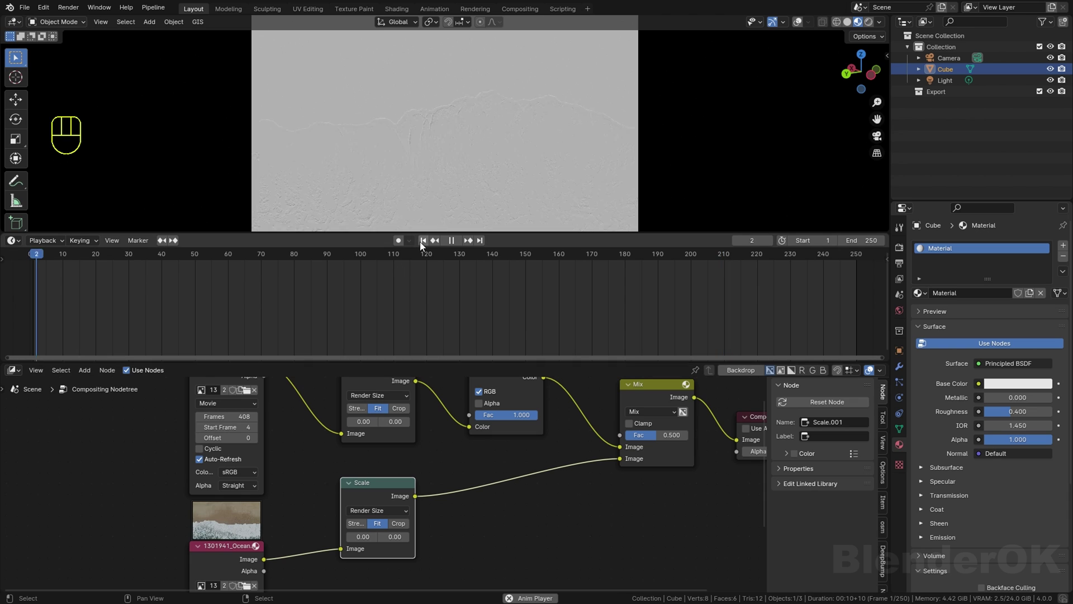
pyautogui.moveTo(458, 235); pyautogui.dragTo(500, 283)
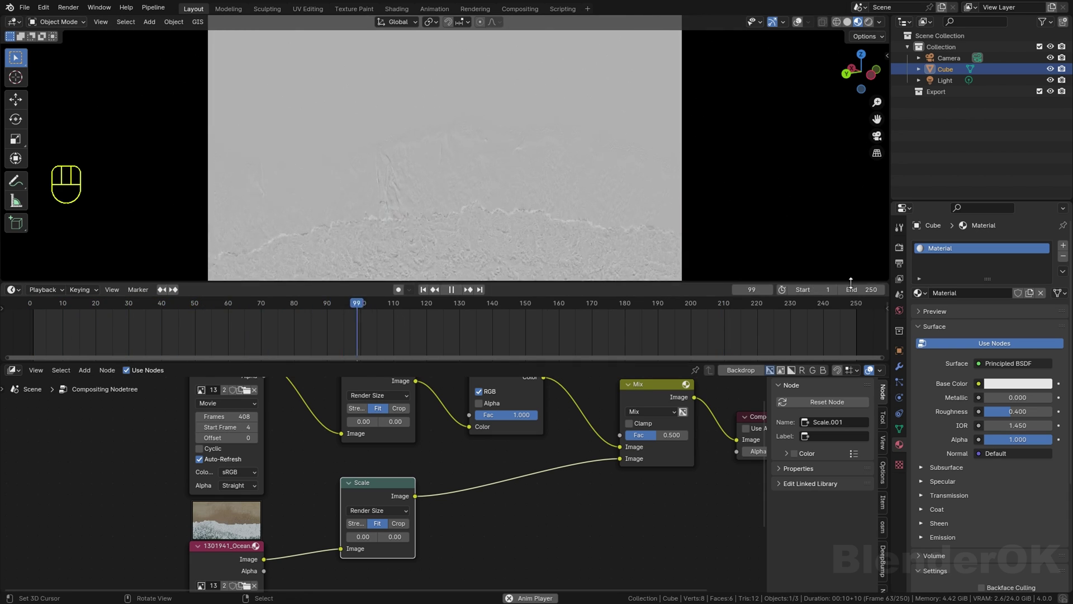
pyautogui.moveTo(861, 290); pyautogui.dragTo(822, 289)
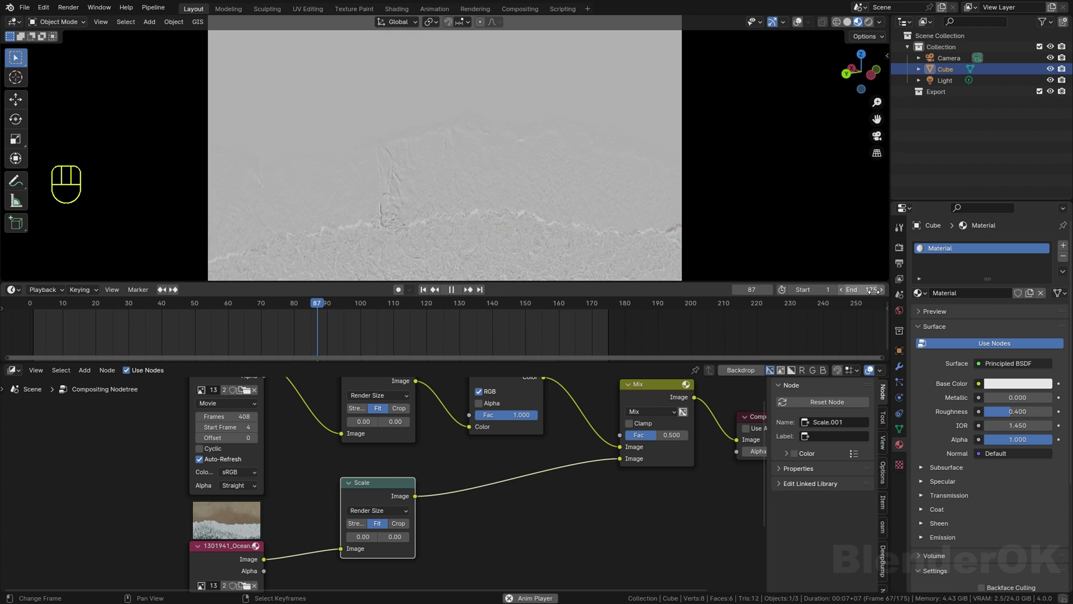
pyautogui.moveTo(872, 290); pyautogui.dragTo(849, 290)
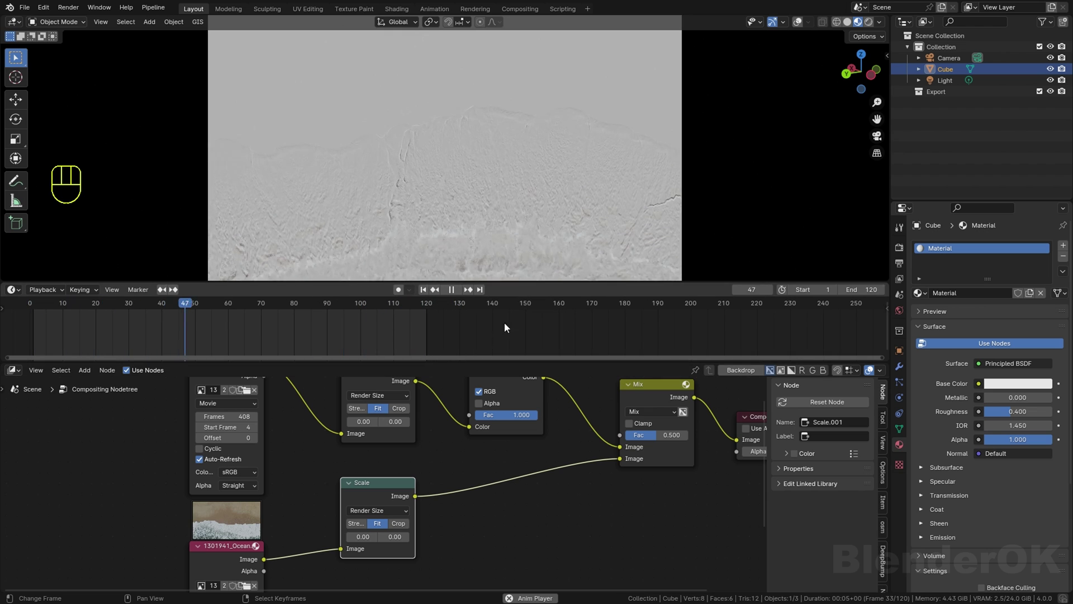
# Step: Move the Composite node farther away from the Mix node
pyautogui.moveTo(526, 455); pyautogui.dragTo(363, 472, button='middle')
pyautogui.scroll(-2, 362, 473)
pyautogui.moveTo(577, 440); pyautogui.dragTo(731, 429)
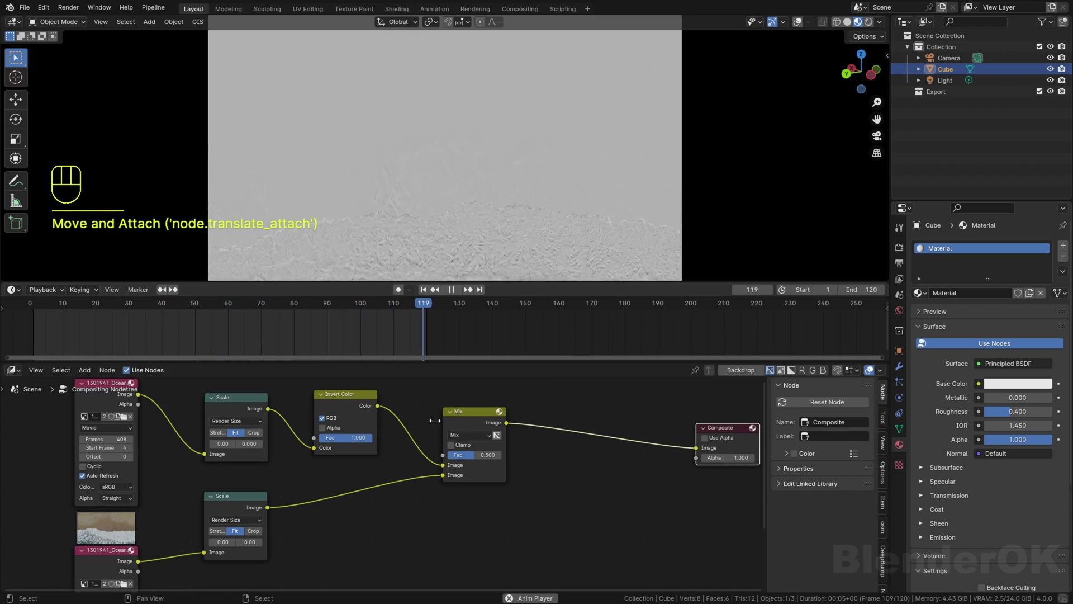
# Step: Set the start frame of the upper movie node to 8
pyautogui.click(132, 448)
pyautogui.click(133, 449)
pyautogui.moveTo(133, 449); pyautogui.dragTo(311, 458, button='middle')
pyautogui.scroll(2, 308, 457)
pyautogui.click(281, 445)
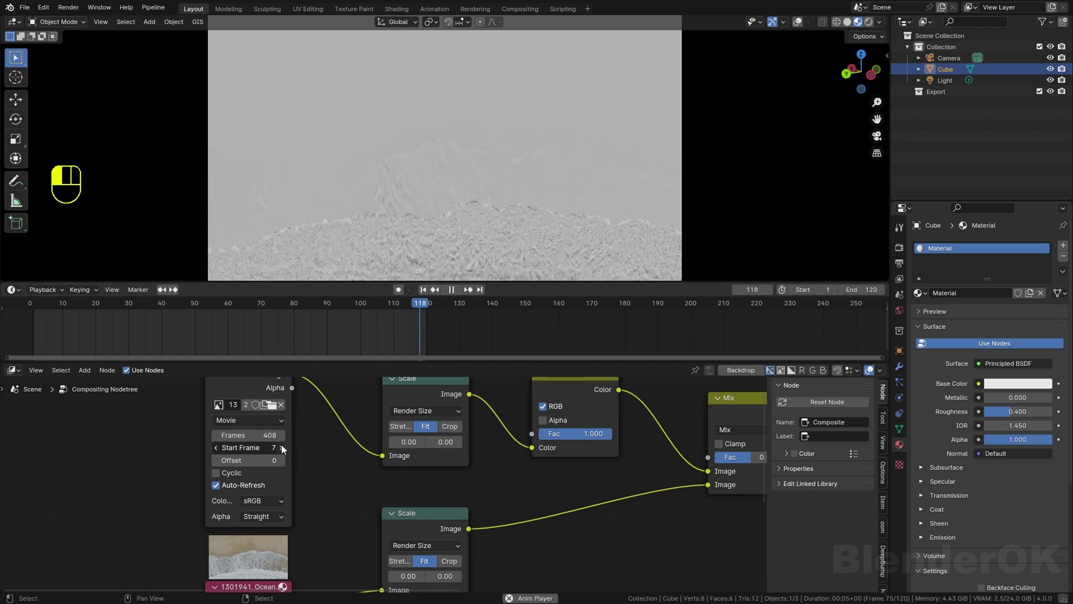
pyautogui.click(281, 447)
# Step: Shrink the timeline to give the node editor more room, and widen the gap between the Mix and Composite nodes
pyautogui.press('Home')
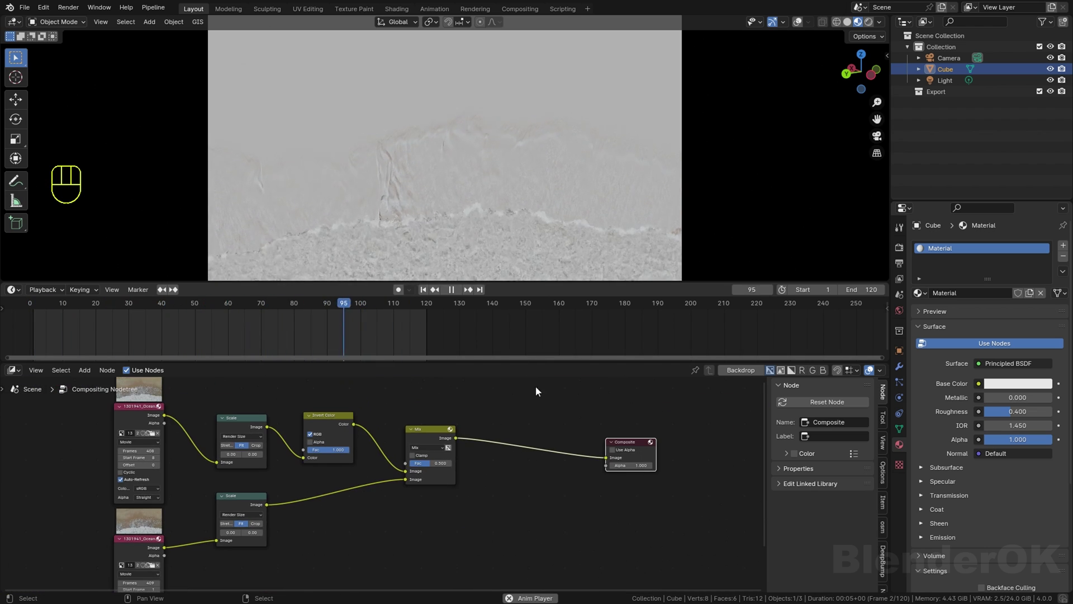
pyautogui.moveTo(572, 280); pyautogui.dragTo(579, 250)
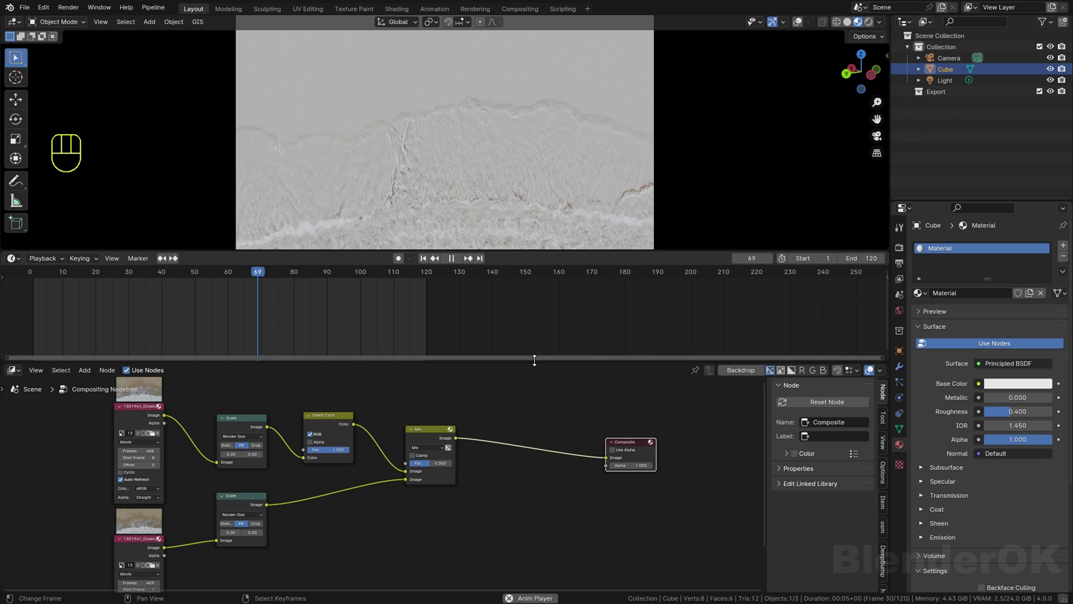
pyautogui.moveTo(534, 361); pyautogui.dragTo(484, 291)
pyautogui.moveTo(609, 350); pyautogui.dragTo(537, 349, button='middle')
pyautogui.moveTo(560, 408); pyautogui.dragTo(659, 403)
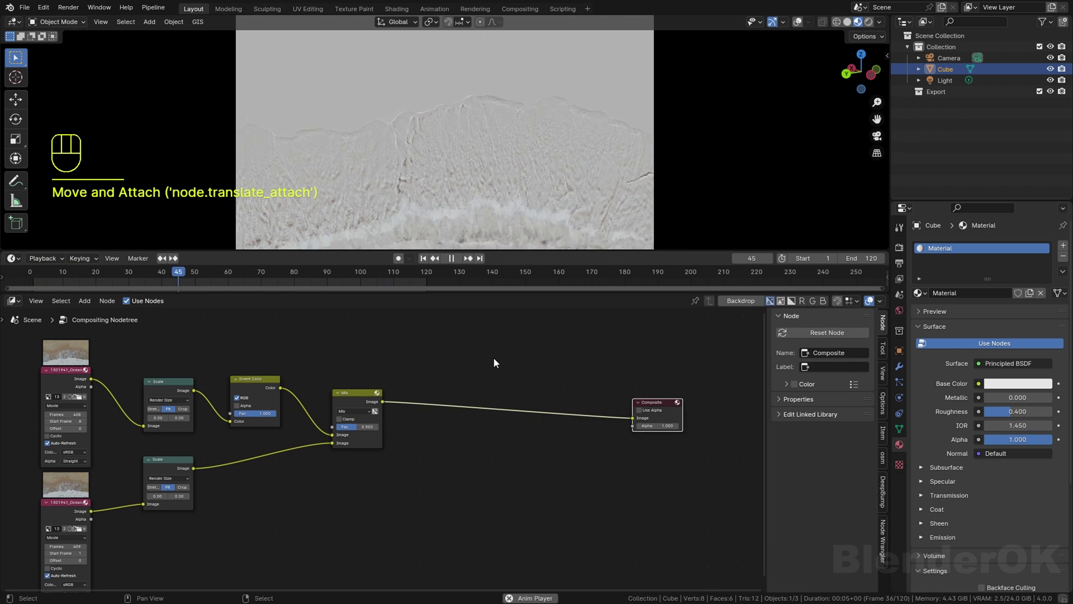
# Step: Insert a Color Ramp node on the link between Mix and Composite
pyautogui.hotkey('shift', 'a')
pyautogui.click(497, 355)
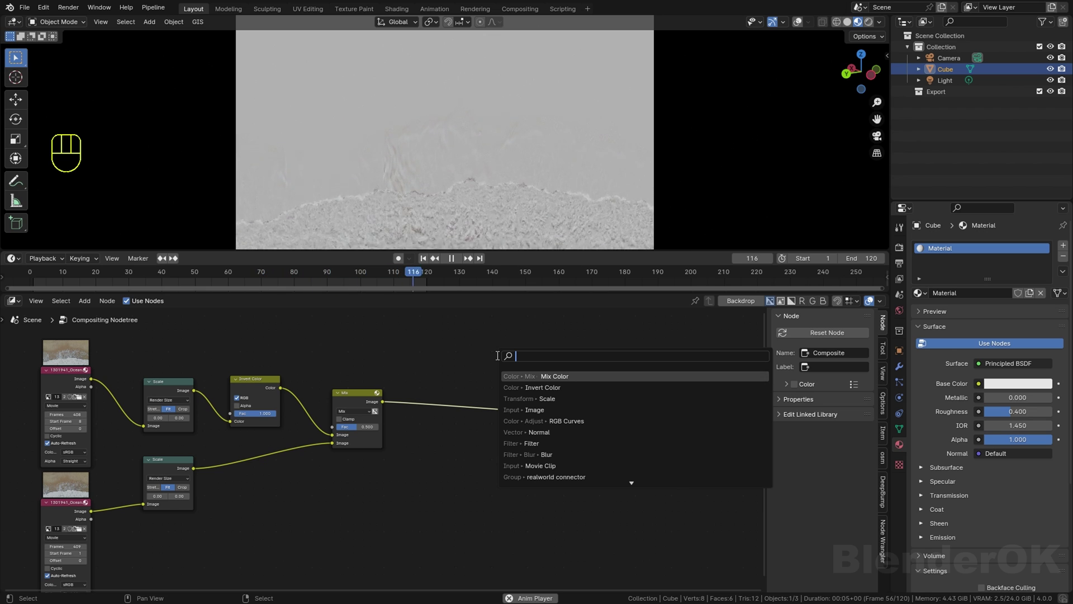
pyautogui.write('ra')
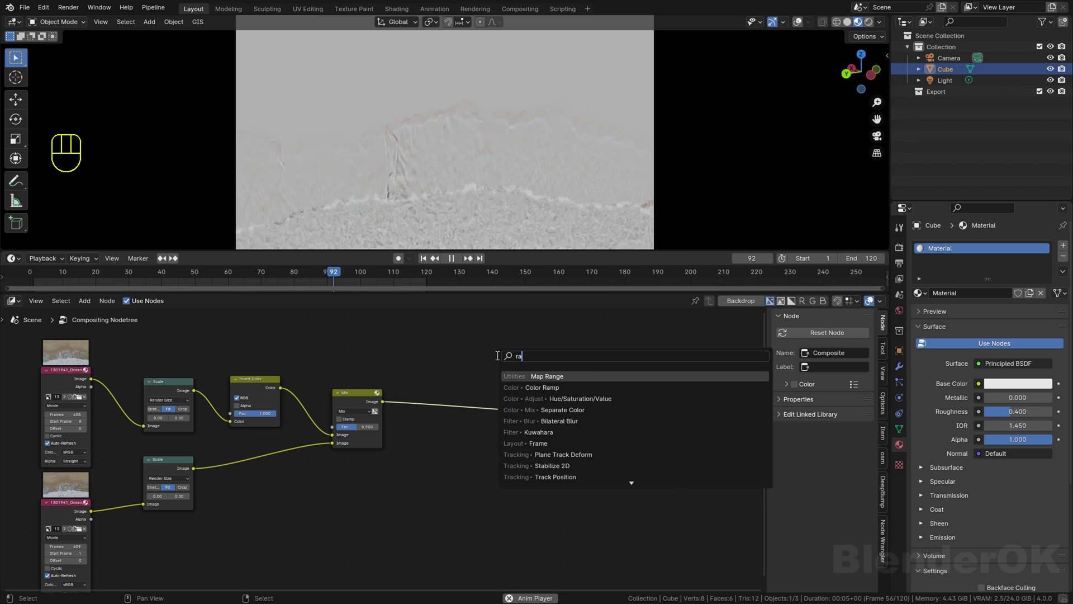
pyautogui.press('BackSpace')
pyautogui.press('BackSpace')
pyautogui.write('color ra')
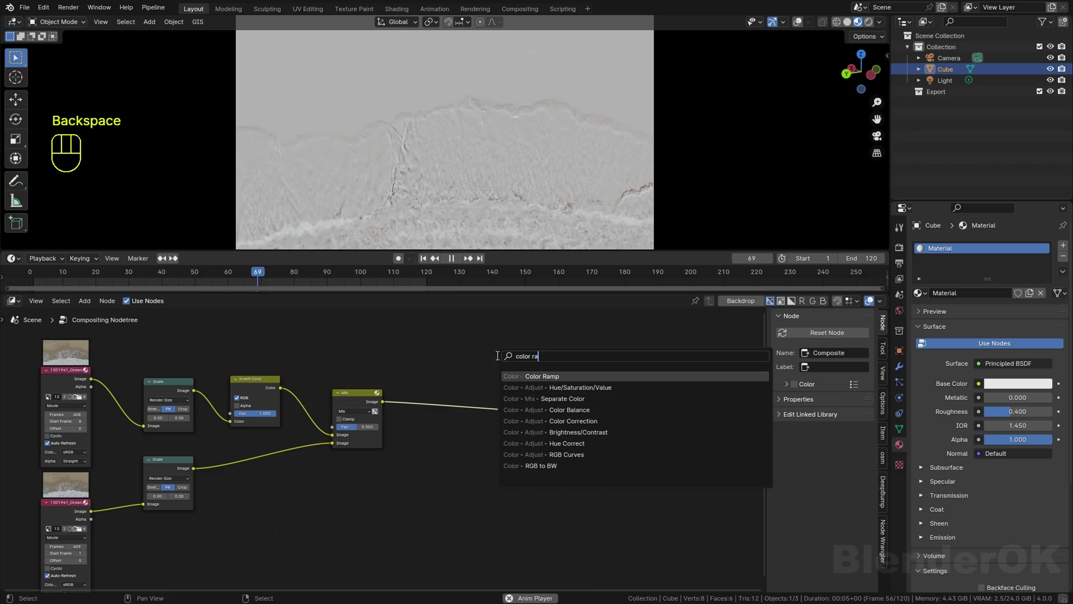
pyautogui.click(541, 375)
pyautogui.click(469, 375)
# Step: Move the Composite node clear of the Color Ramp, shift the ramp's black stop to about 0.53 and bring the white stop inward
pyautogui.scroll(1, 545, 370)
pyautogui.moveTo(691, 396); pyautogui.dragTo(753, 390)
pyautogui.moveTo(626, 398); pyautogui.dragTo(564, 401, button='middle')
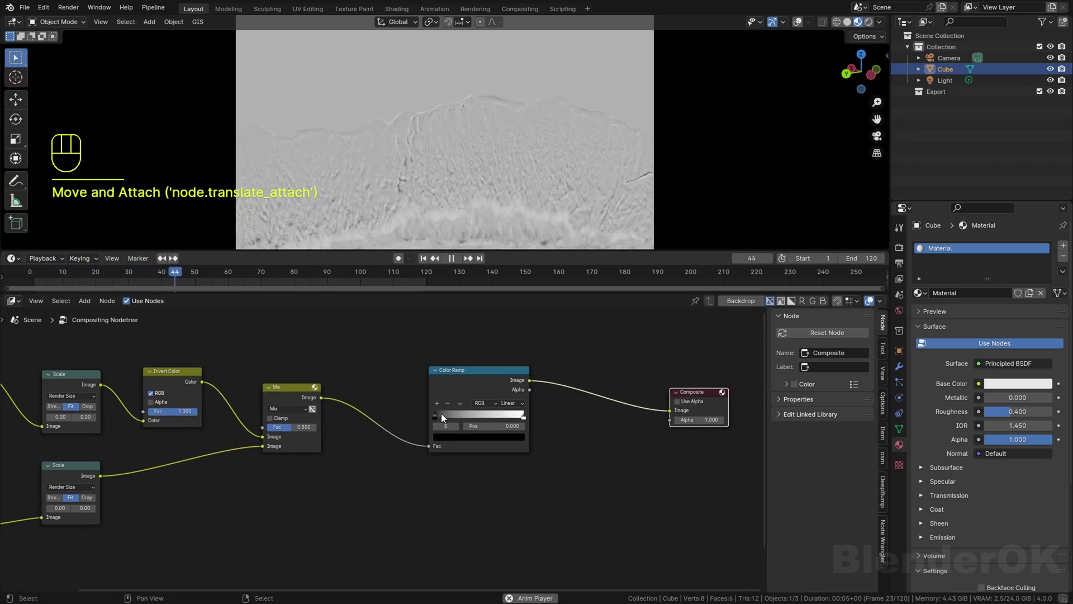
pyautogui.moveTo(440, 414); pyautogui.dragTo(510, 416)
pyautogui.click(484, 416)
# Step: Set the start frame of the upper movie node to 5, and enlarge the viewport at the node editor's expense
pyautogui.moveTo(225, 363); pyautogui.dragTo(499, 372, button='middle')
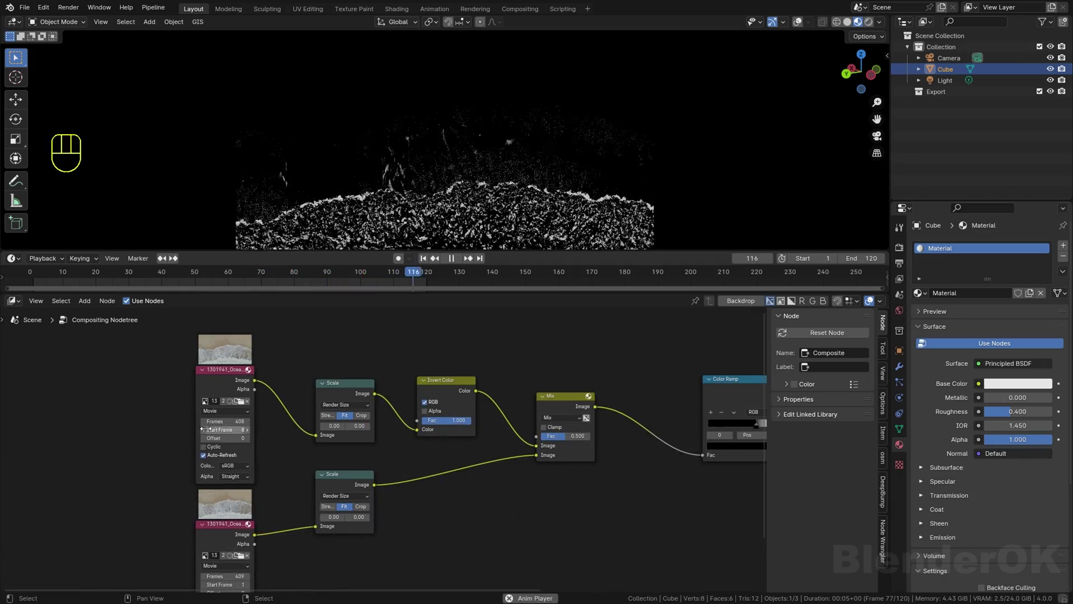
pyautogui.click(200, 428)
pyautogui.press('Home')
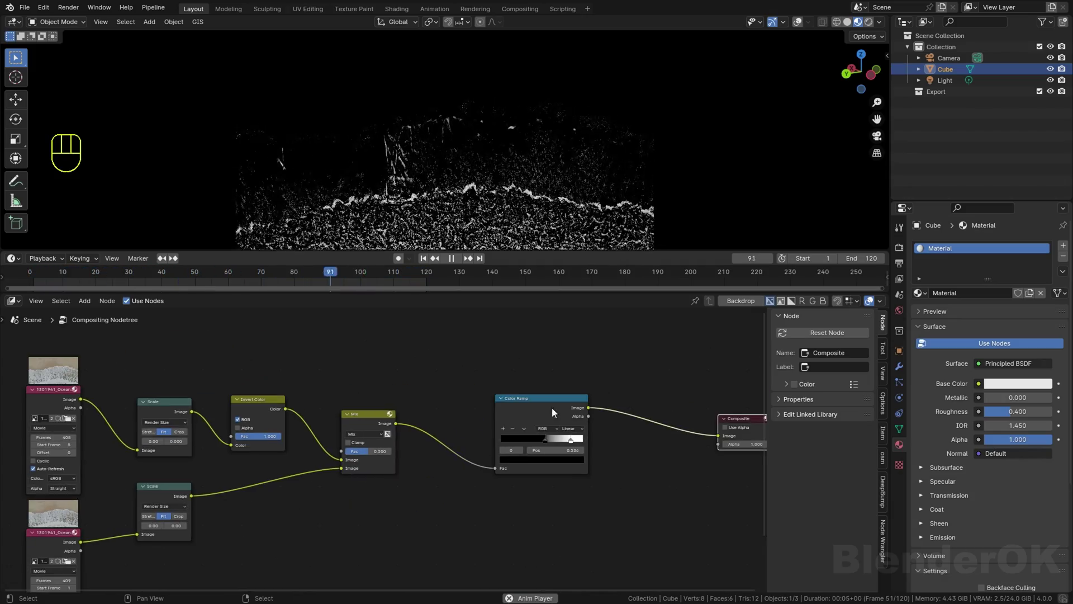
pyautogui.moveTo(522, 292); pyautogui.dragTo(536, 367)
pyautogui.moveTo(546, 253); pyautogui.dragTo(559, 329)
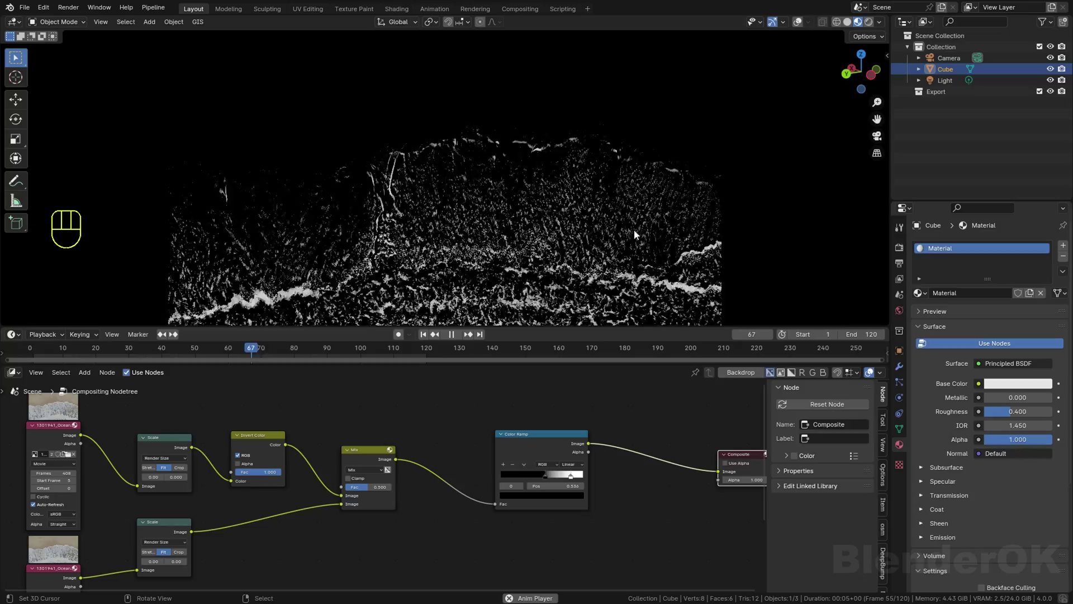
# Step: Set the EEVEE render samples to 1 in the scene's sampling settings
pyautogui.click(899, 247)
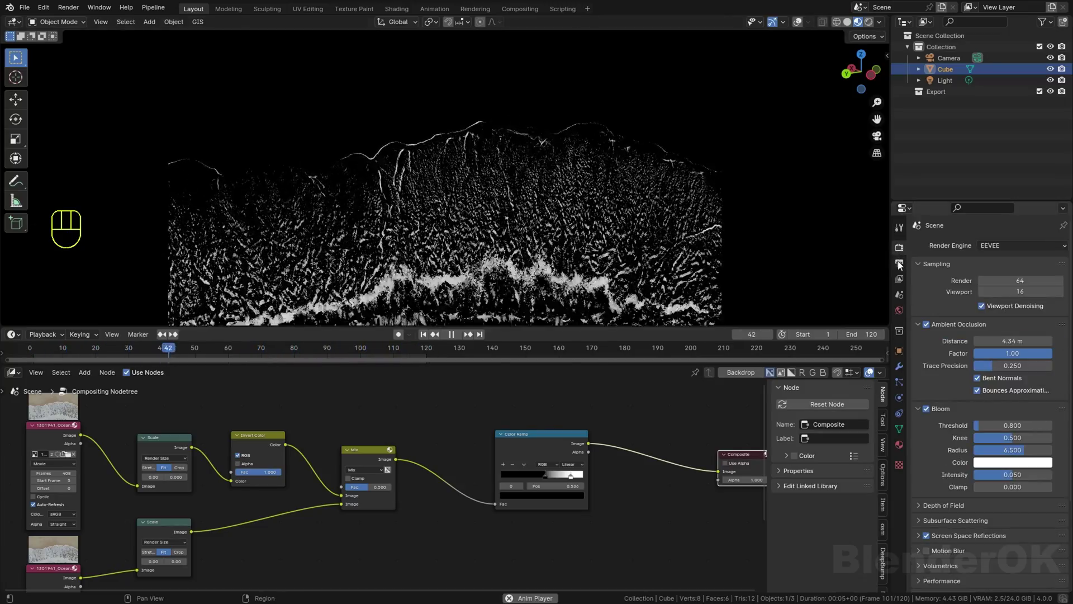
pyautogui.click(899, 264)
pyautogui.click(900, 247)
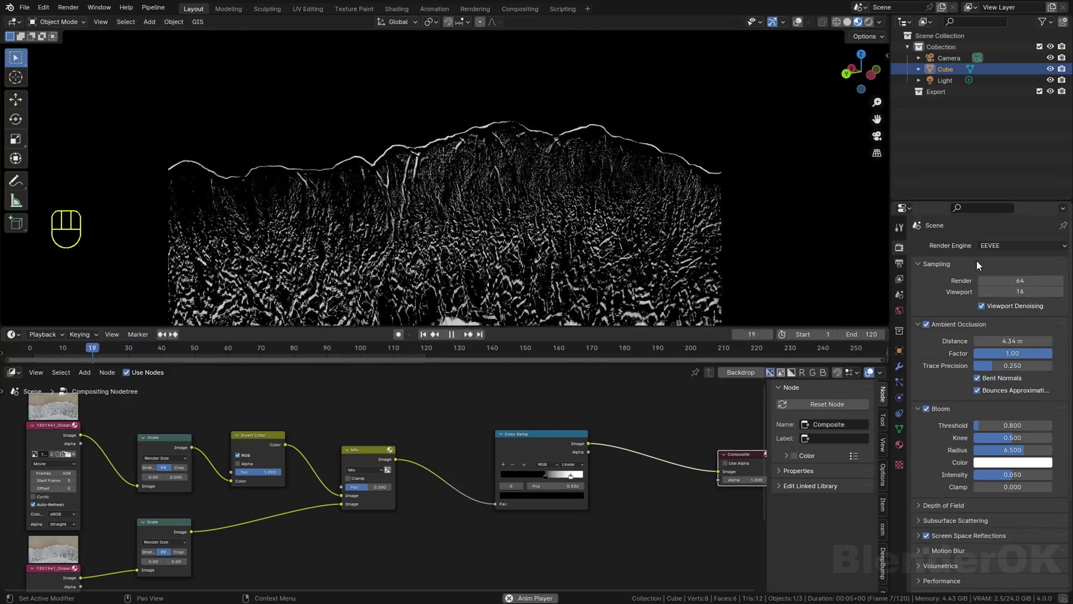
pyautogui.moveTo(1001, 281); pyautogui.dragTo(922, 281)
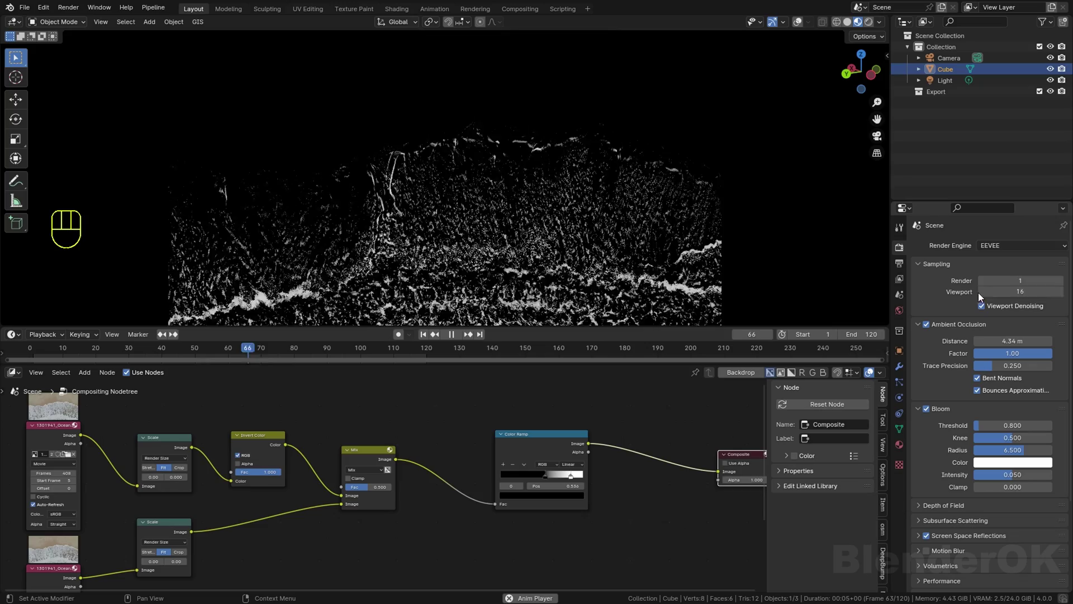
# Step: Render the current frame as a still image, inspect the composited result and close it
pyautogui.click(68, 8)
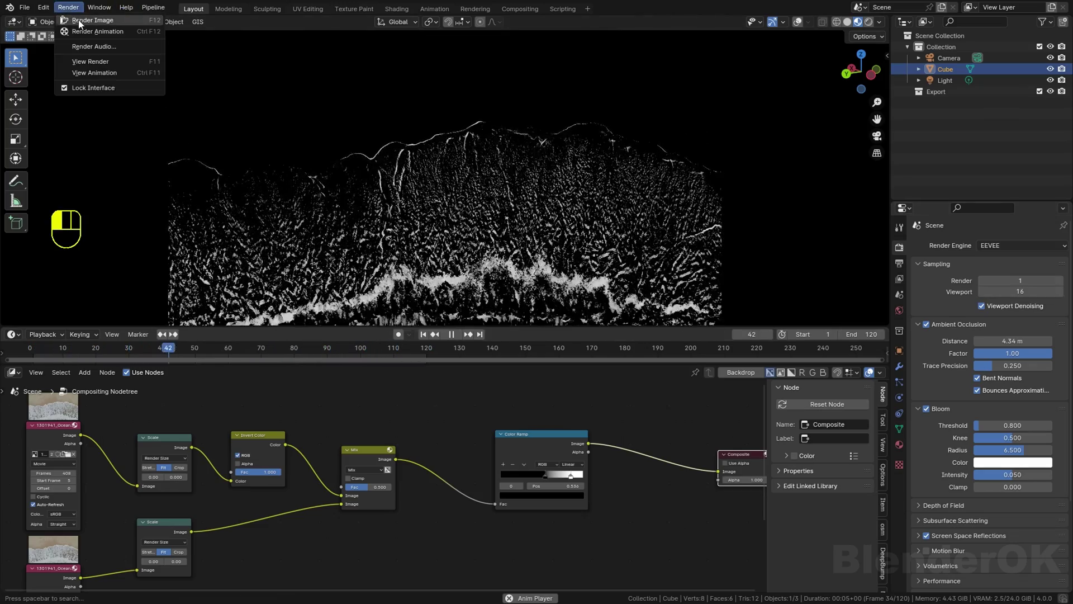
pyautogui.click(89, 22)
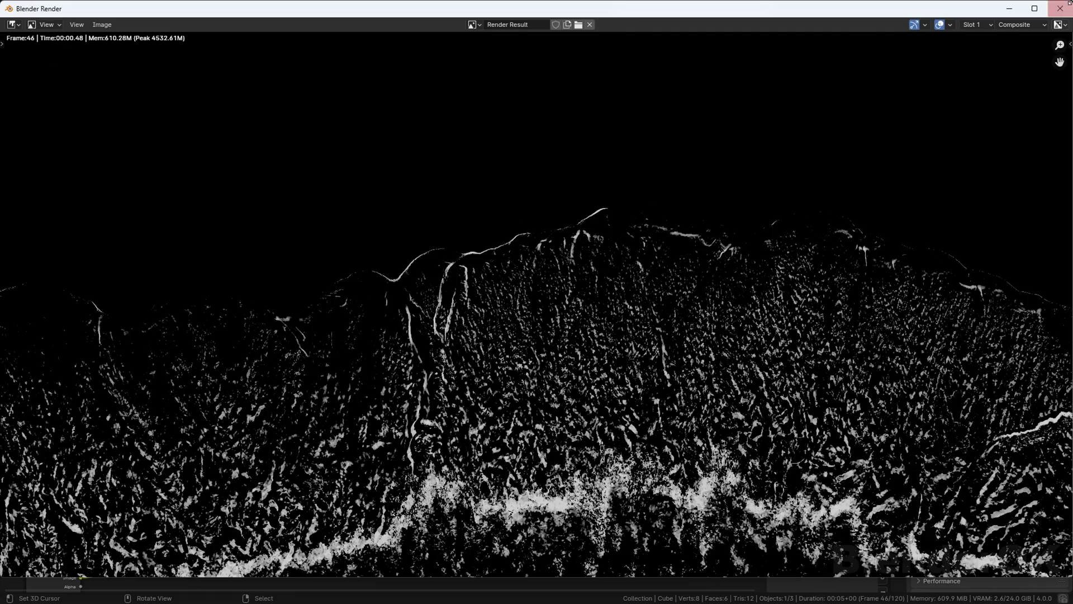
pyautogui.click(1060, 9)
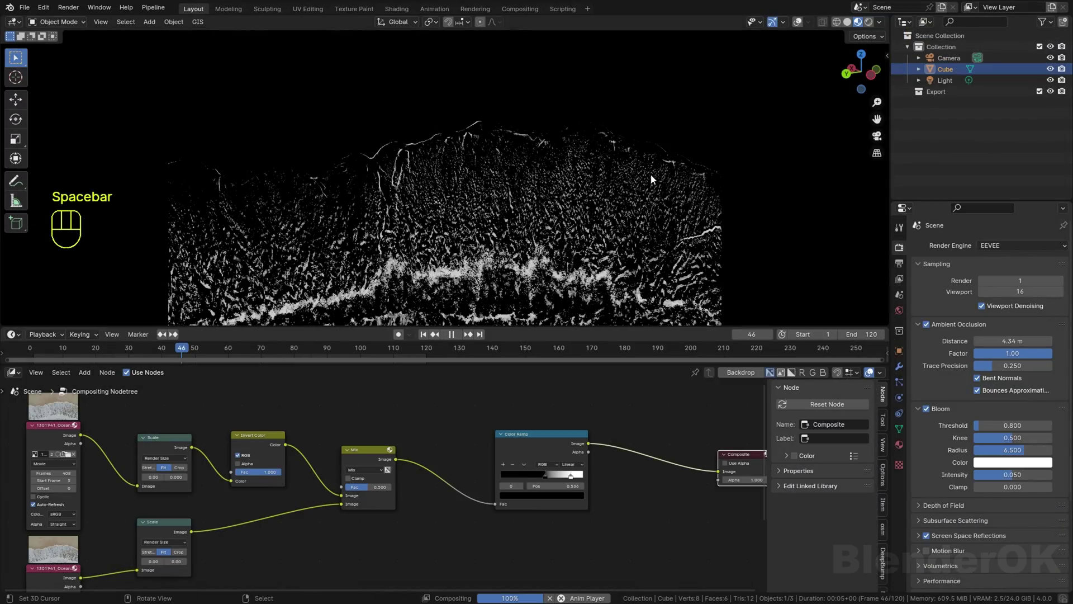
# Step: Enlarge the timeline, and set the render output to FFmpeg Video with an MPEG-4 container
pyautogui.moveTo(477, 364); pyautogui.dragTo(477, 453)
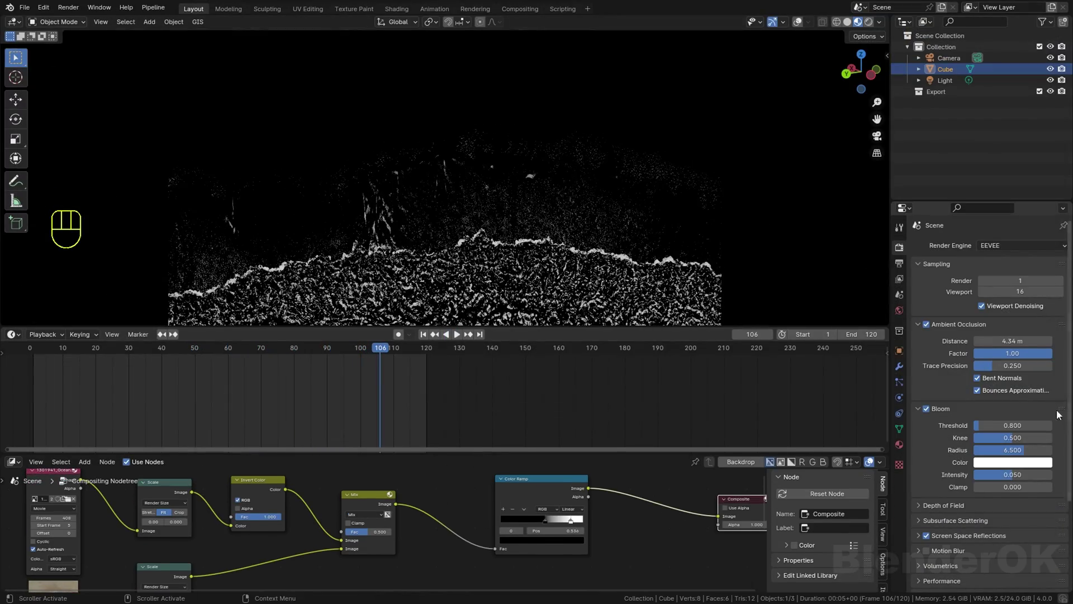
pyautogui.scroll(-2, 1057, 415)
pyautogui.click(900, 264)
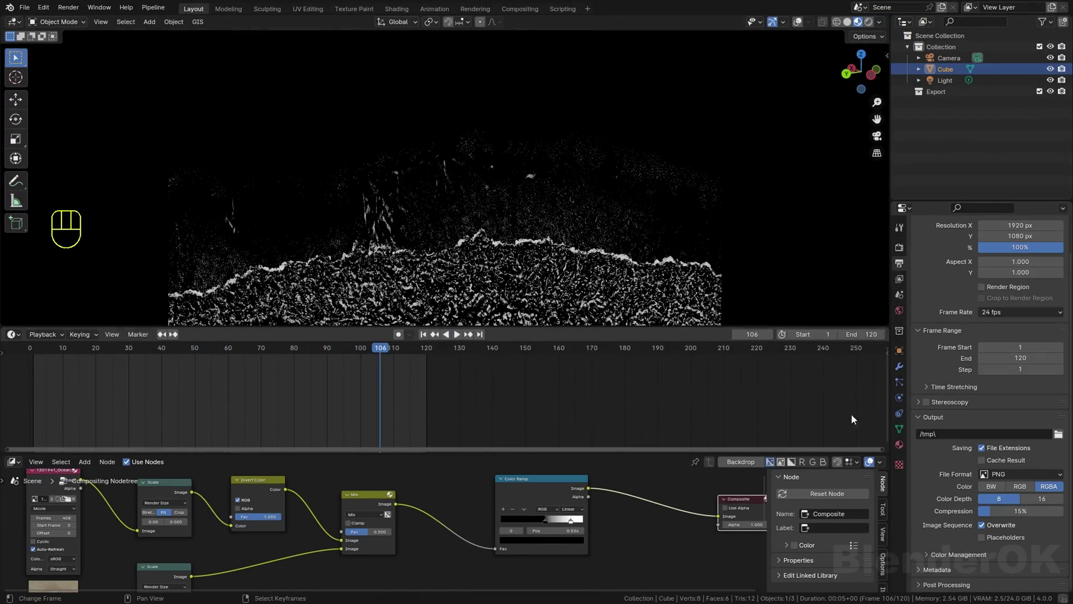
pyautogui.click(1043, 475)
pyautogui.click(1020, 531)
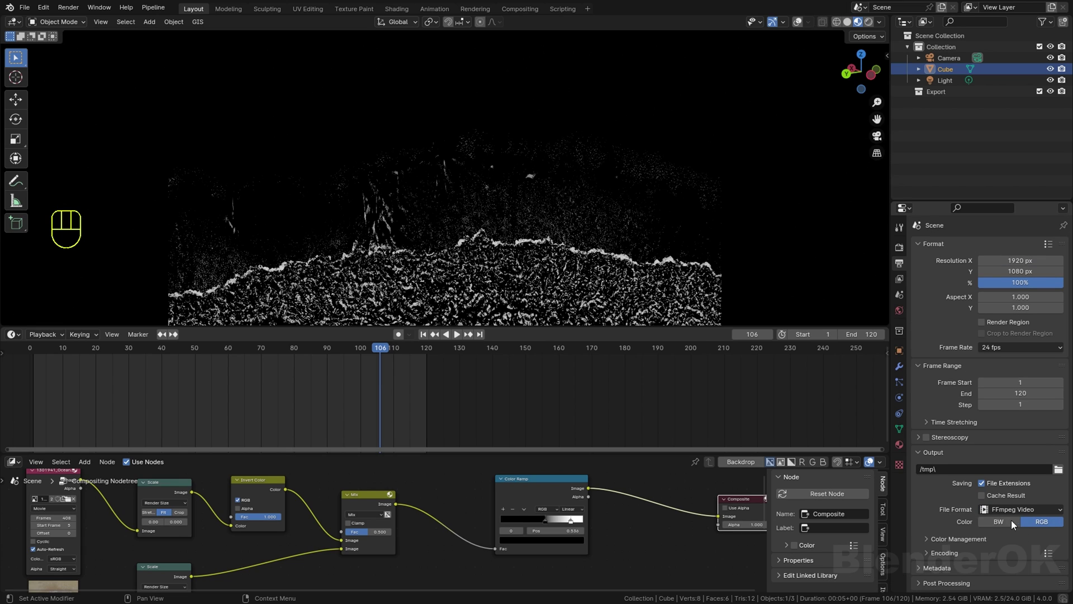
pyautogui.scroll(-7, 958, 533)
pyautogui.click(1015, 481)
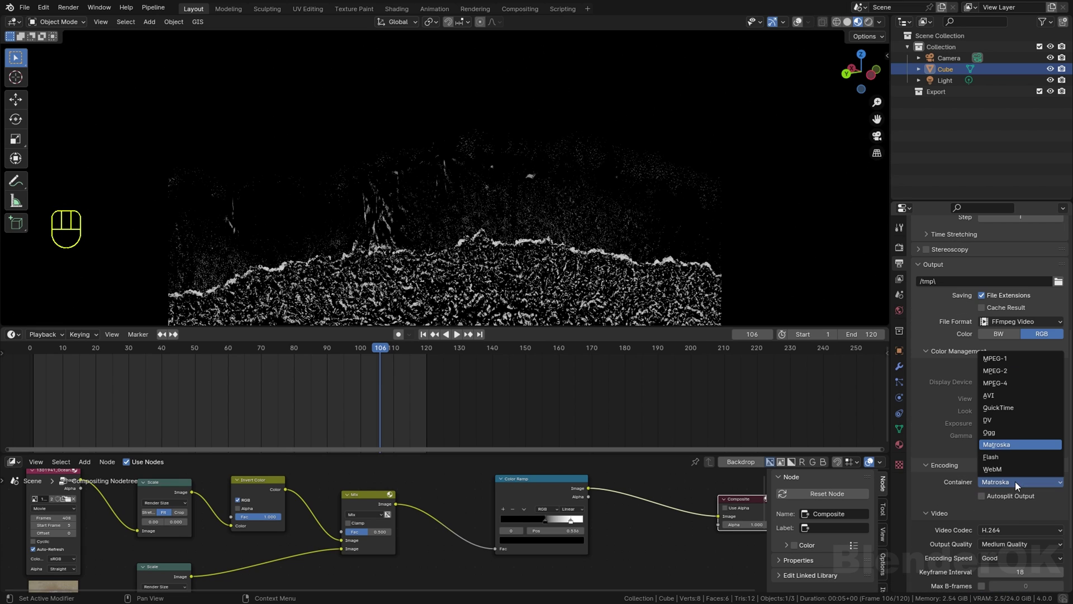
pyautogui.click(1012, 383)
pyautogui.scroll(-1, 1023, 475)
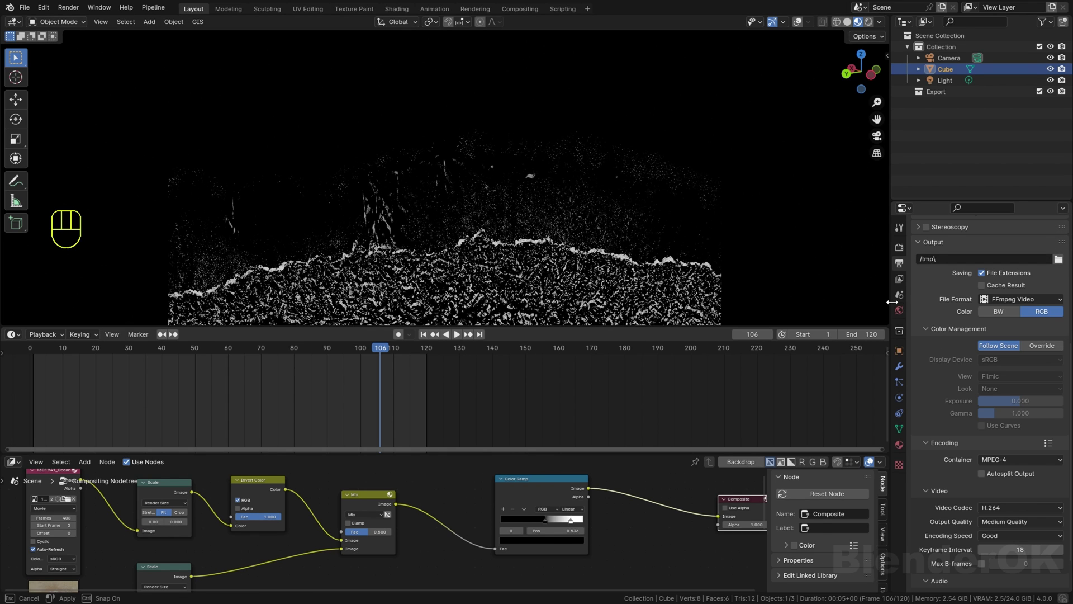
# Step: Narrow the properties area and enlarge the node editor, and move the Composite node farther from the Color Ramp
pyautogui.moveTo(892, 302); pyautogui.dragTo(1000, 301)
pyautogui.moveTo(666, 456); pyautogui.dragTo(666, 389)
pyautogui.moveTo(642, 328); pyautogui.dragTo(643, 258)
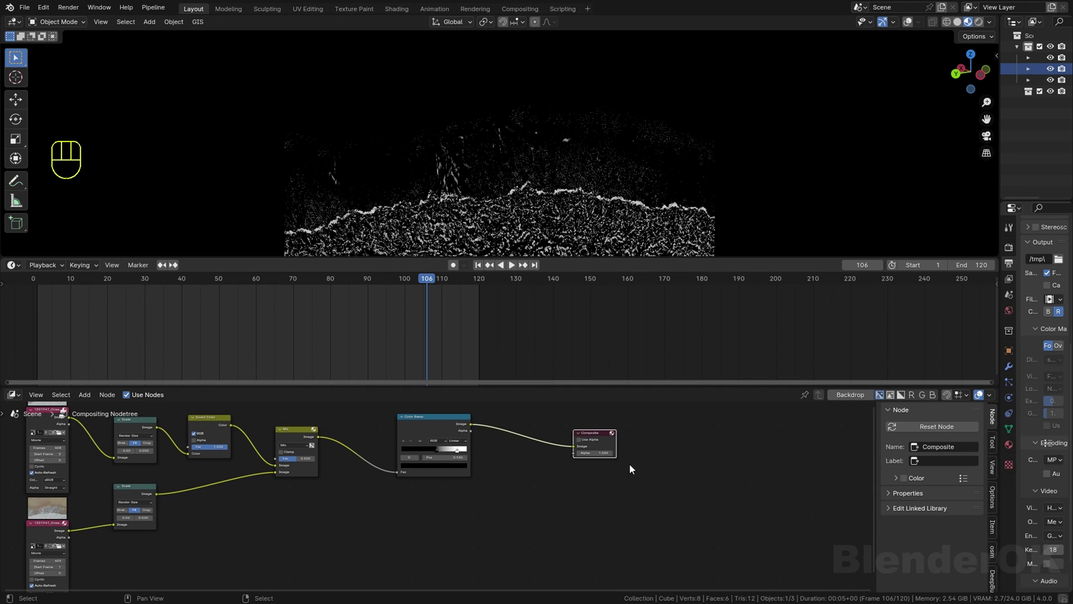
pyautogui.click(579, 439)
pyautogui.moveTo(691, 442); pyautogui.dragTo(694, 441)
# Step: Replace the upper movie node's clip with a different video from the VID folder
pyautogui.moveTo(281, 487); pyautogui.dragTo(578, 525, button='middle')
pyautogui.scroll(7, 438, 493)
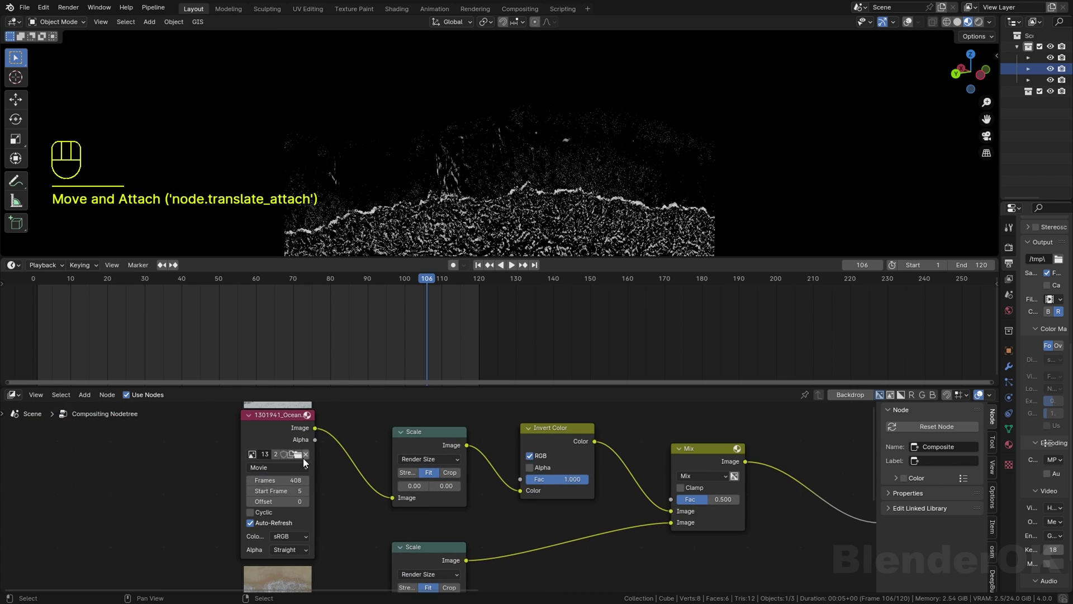
pyautogui.click(300, 457)
pyautogui.scroll(-8, 674, 246)
pyautogui.scroll(-10, 677, 244)
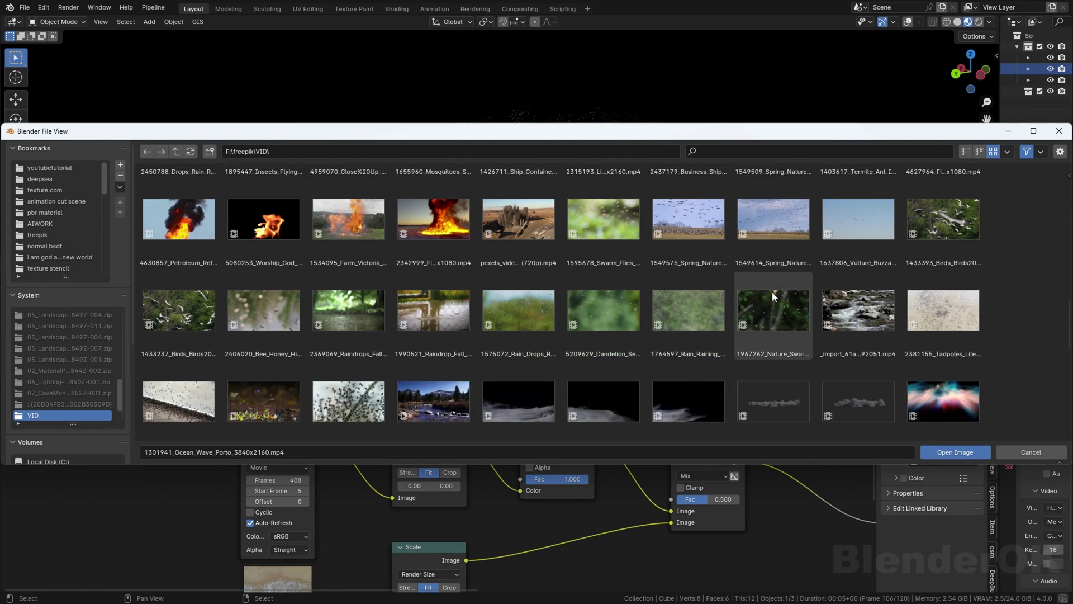
pyautogui.click(768, 276)
pyautogui.doubleClick(931, 420)
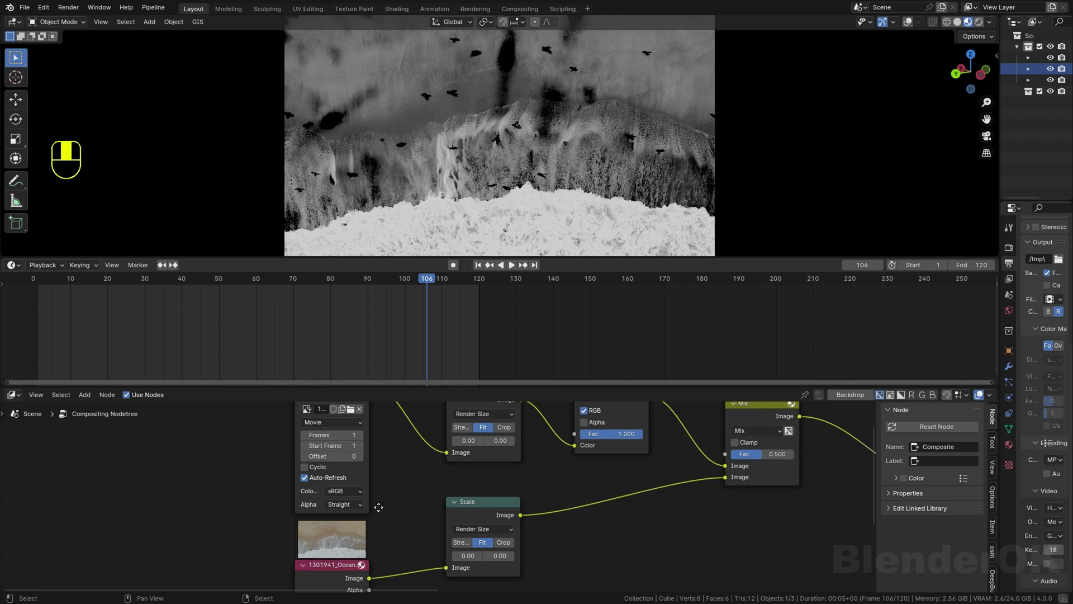
# Step: Replace the lower movie node's clip with the 1967262 nature swarm video from the VID folder
pyautogui.moveTo(378, 507); pyautogui.dragTo(400, 450, button='middle')
pyautogui.click(371, 546)
pyautogui.scroll(-5, 894, 286)
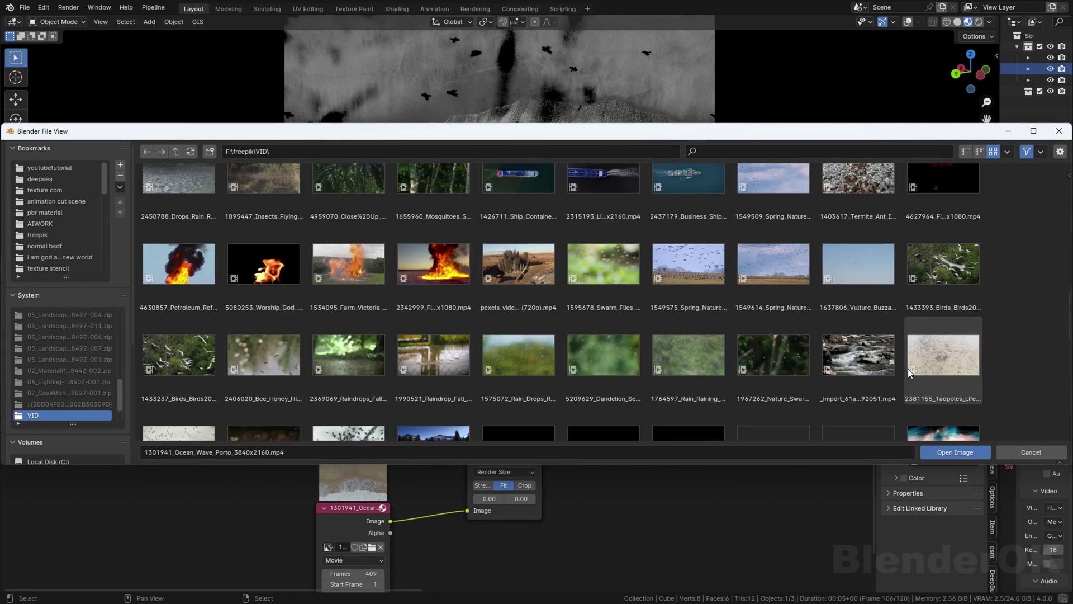
pyautogui.scroll(-3, 908, 368)
pyautogui.click(784, 273)
pyautogui.click(954, 452)
pyautogui.moveTo(430, 483); pyautogui.dragTo(462, 413, button='middle')
# Step: Set the upper movie node to 323 frames with start frame 2 and the lower one to 231 frames, and play the animation
pyautogui.scroll(4, 427, 501)
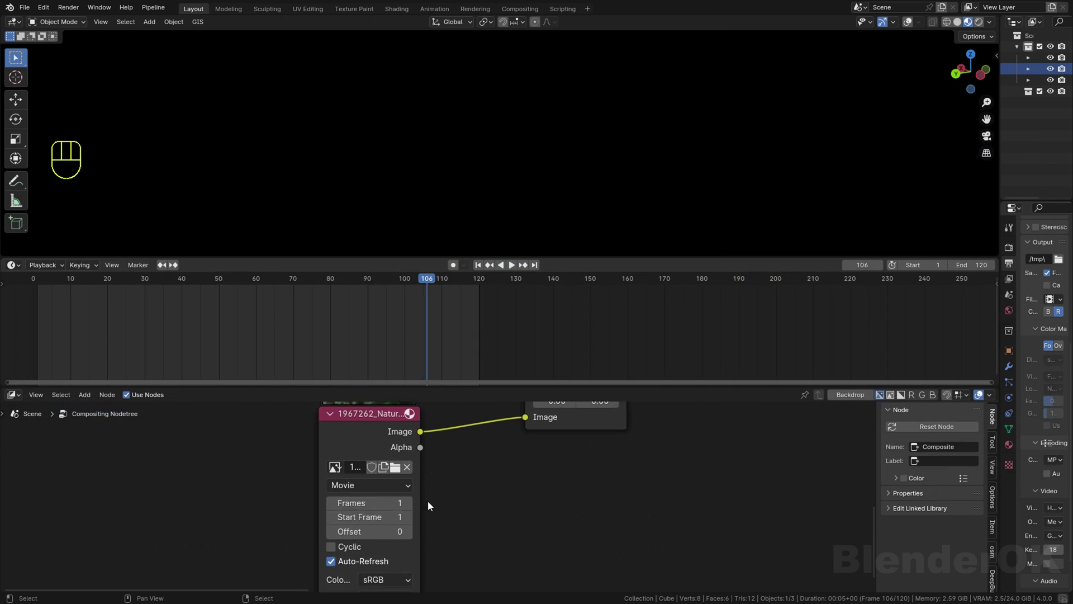
pyautogui.moveTo(402, 495); pyautogui.dragTo(431, 538, button='middle')
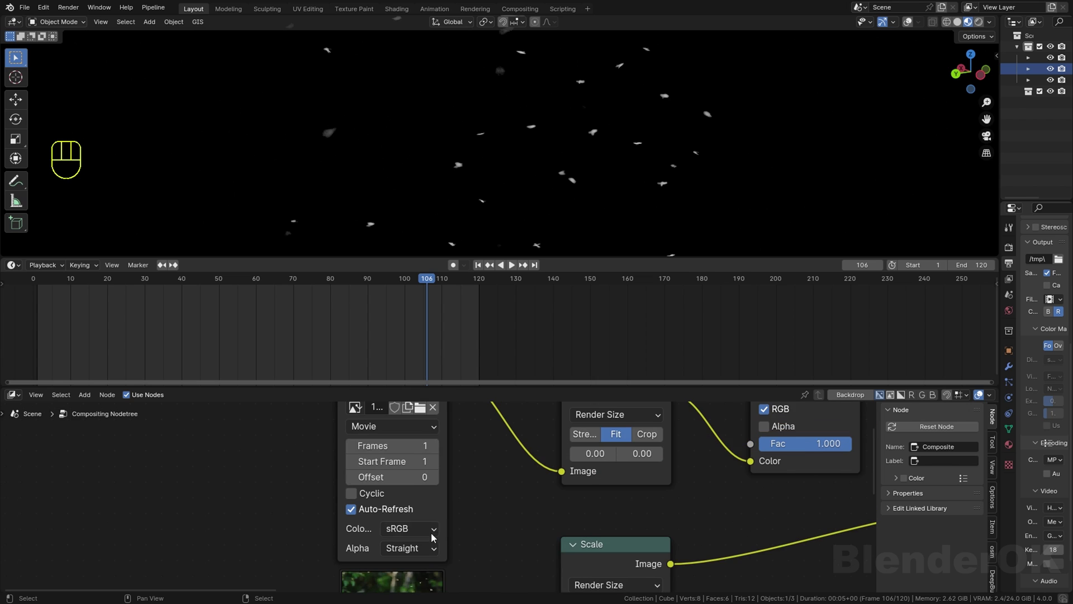
pyautogui.moveTo(402, 446); pyautogui.dragTo(438, 445)
pyautogui.moveTo(439, 477); pyautogui.dragTo(446, 455, button='middle')
pyautogui.scroll(-2, 449, 445)
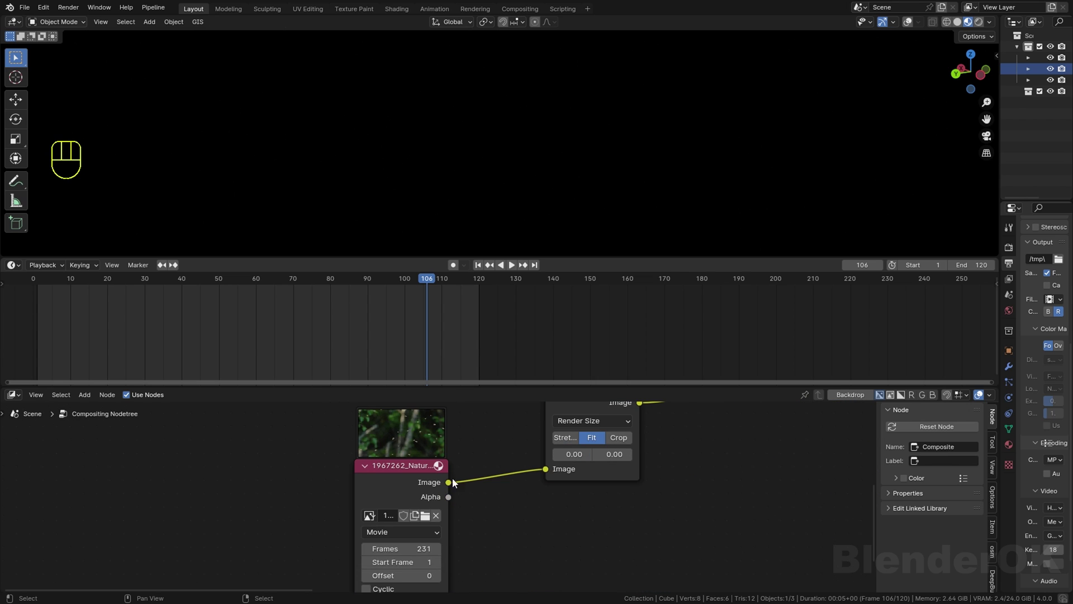
pyautogui.scroll(1, 441, 480)
pyautogui.click(438, 481)
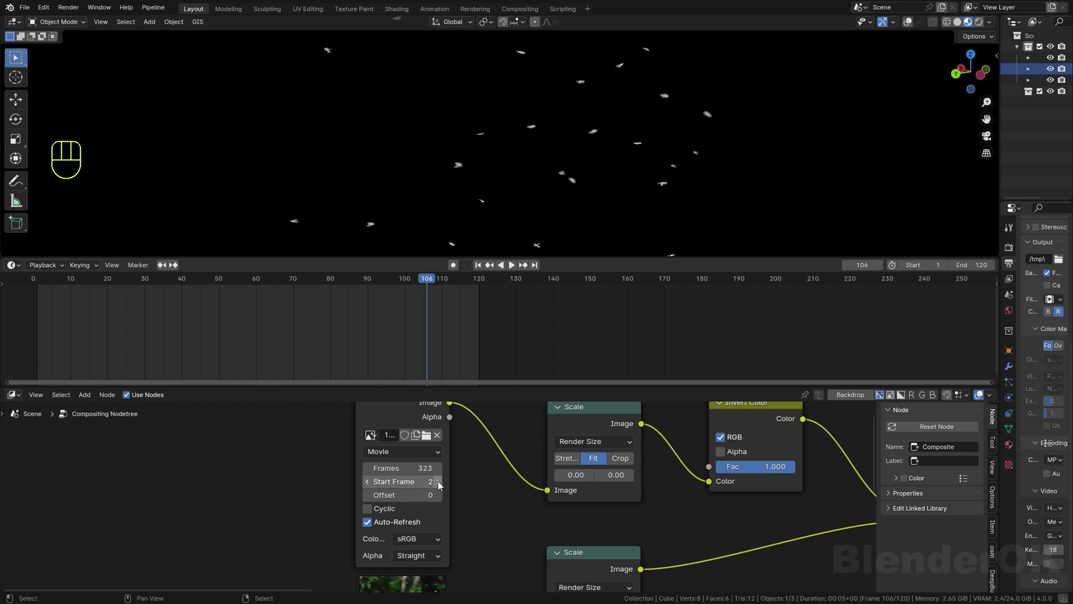
pyautogui.click(511, 265)
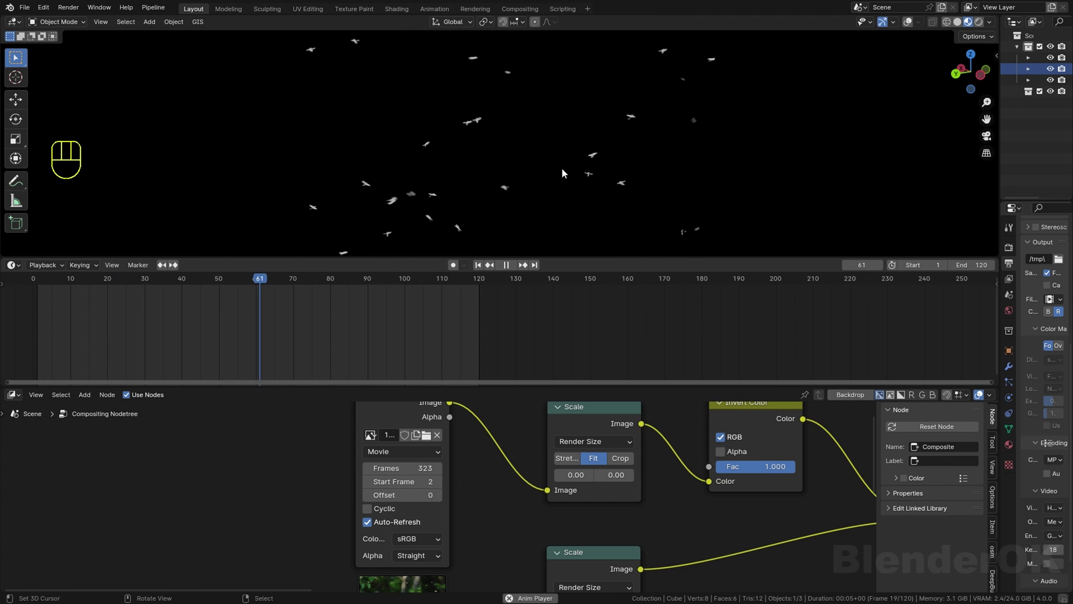
# Step: Insert a second Mix node between the Color Ramp and the Composite node, and set its blending mode to Multiply
pyautogui.scroll(-6, 444, 465)
pyautogui.moveTo(855, 417); pyautogui.dragTo(407, 442, button='middle')
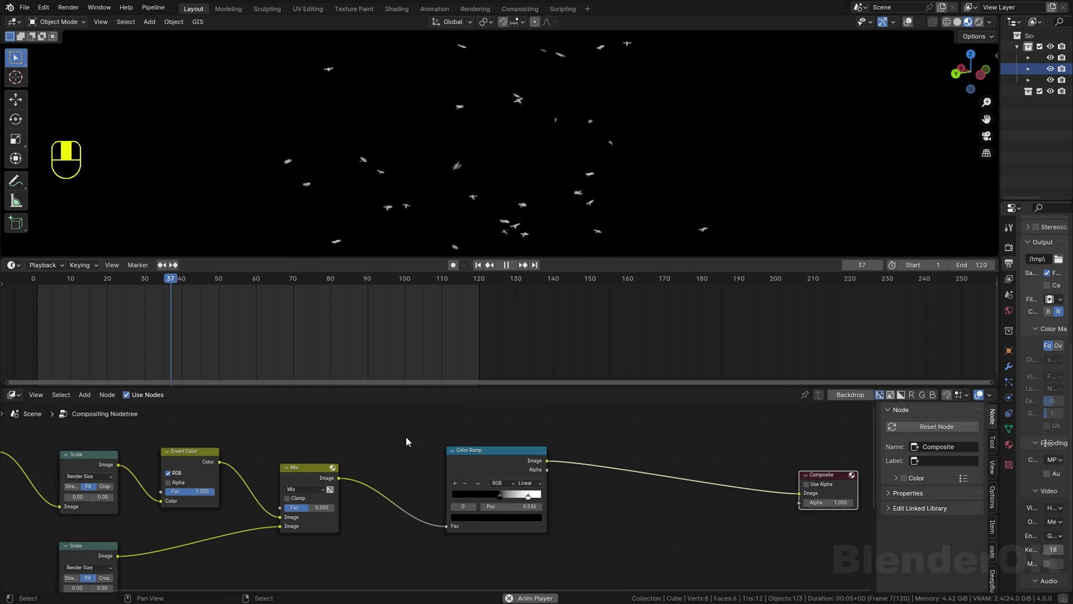
pyautogui.click(490, 444)
pyautogui.scroll(-3, 491, 445)
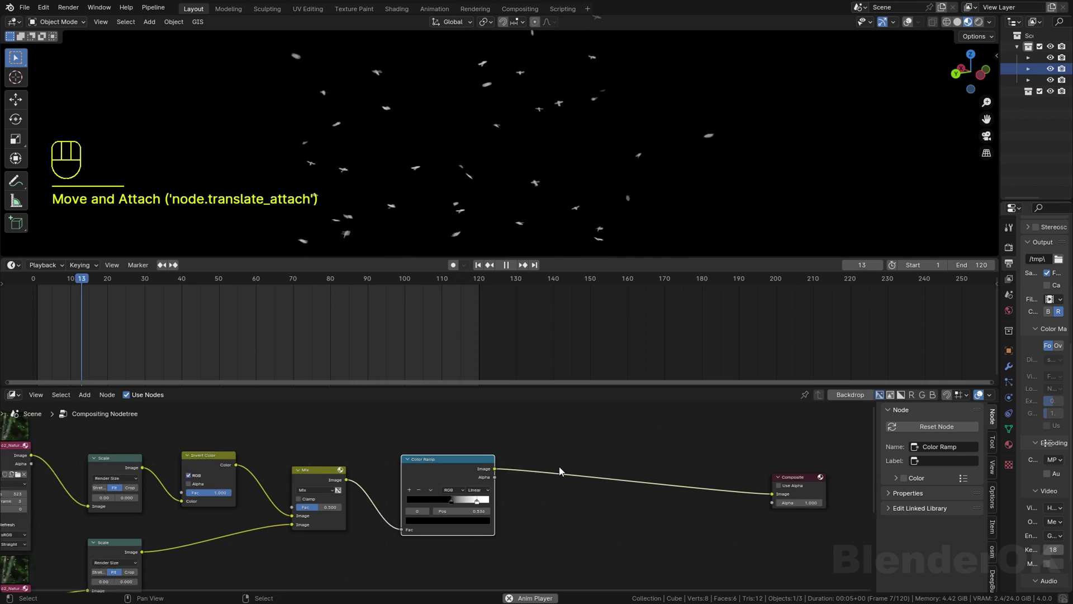
pyautogui.hotkey('shift', 'a')
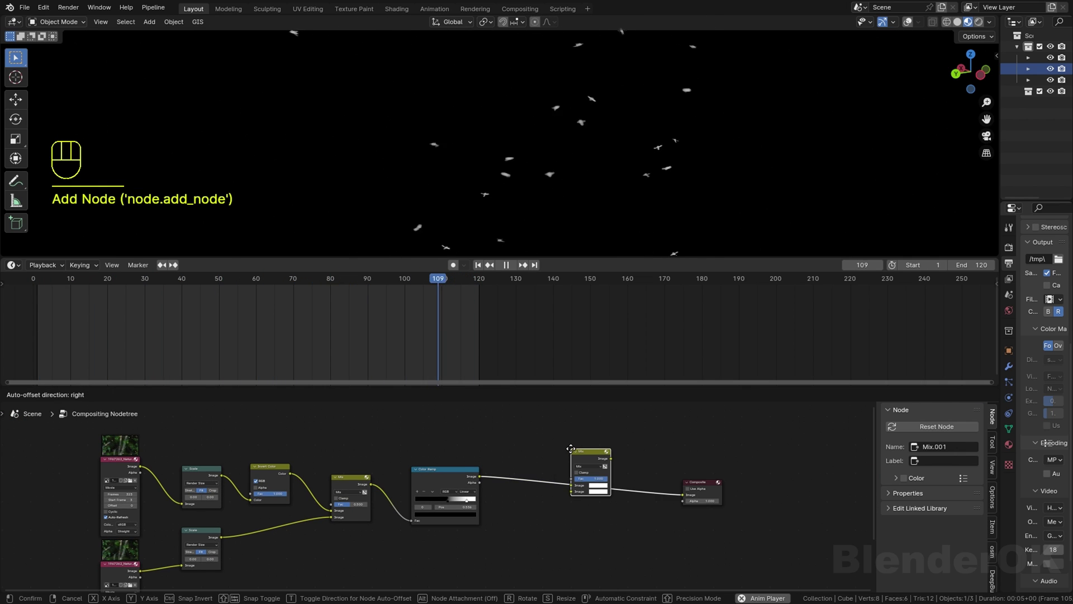
pyautogui.click(571, 448)
pyautogui.scroll(3, 685, 445)
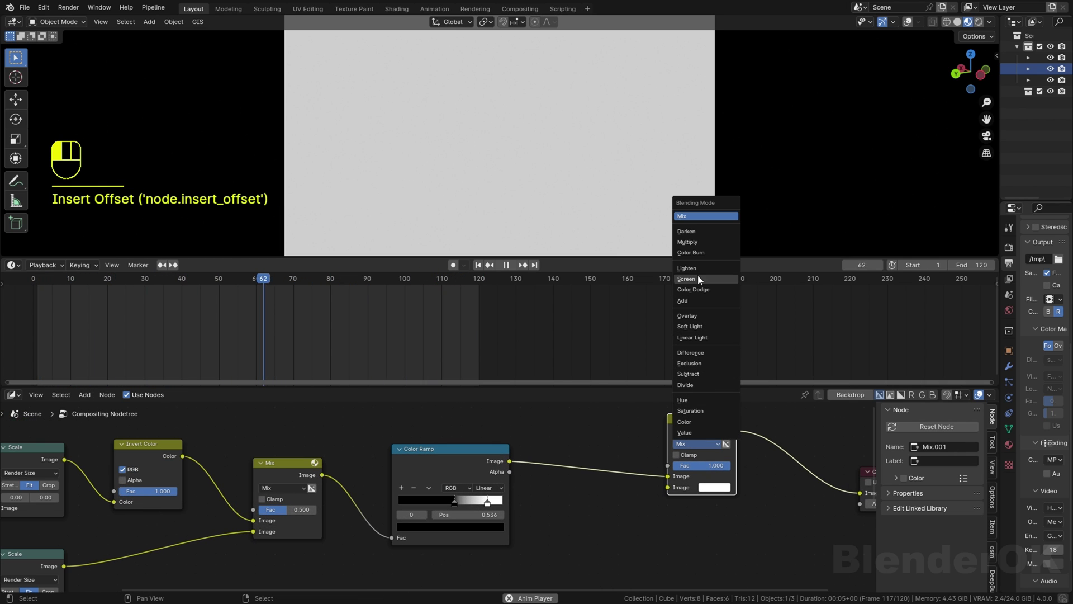
pyautogui.click(688, 242)
pyautogui.scroll(-2, 241, 526)
# Step: Feed the lower Scale node's image into the Multiply node's first image input and the Color Ramp's output into its second
pyautogui.moveTo(225, 546); pyautogui.dragTo(285, 476, button='middle')
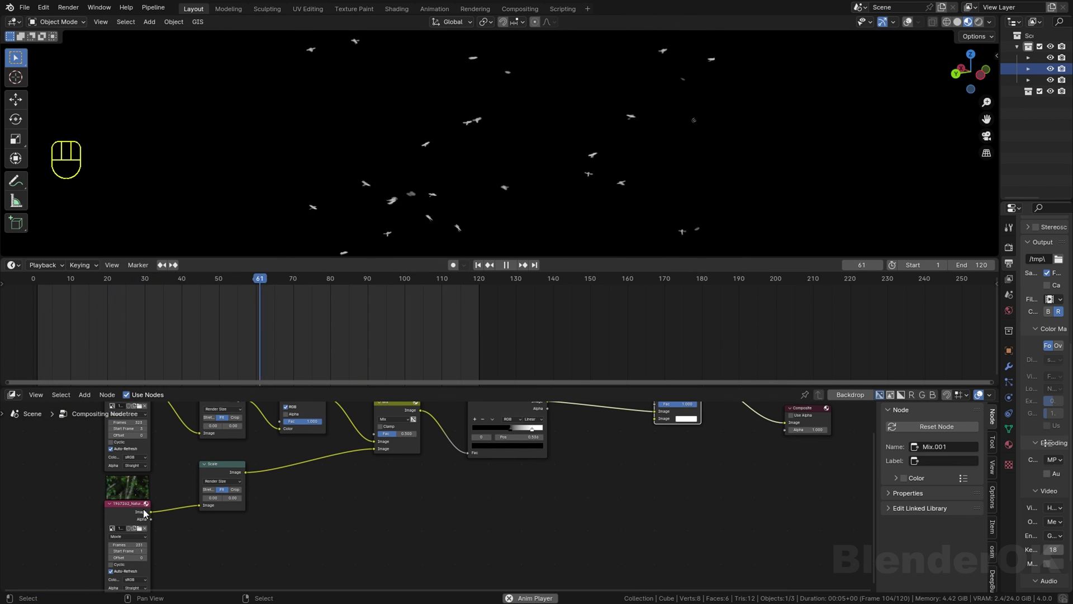
pyautogui.moveTo(655, 431); pyautogui.dragTo(655, 432)
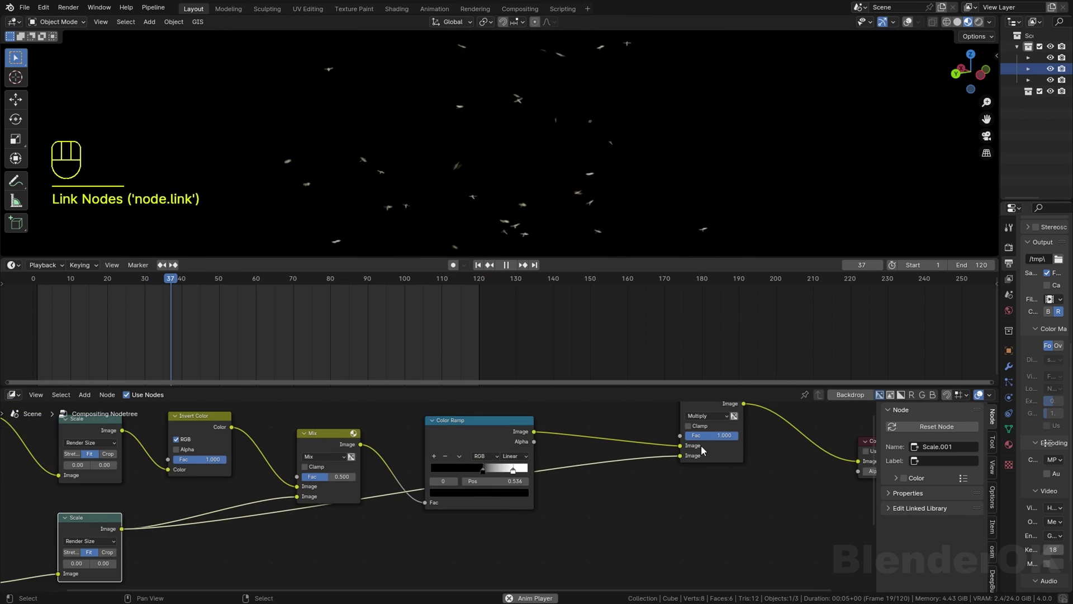
pyautogui.scroll(3, 701, 445)
pyautogui.moveTo(604, 492); pyautogui.dragTo(602, 493)
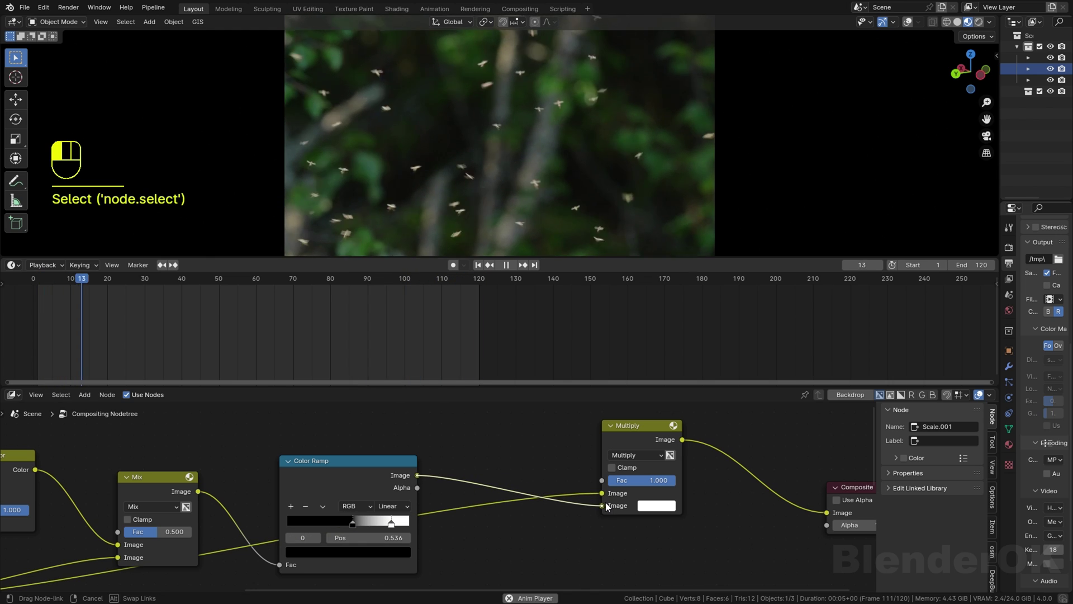
pyautogui.moveTo(346, 461); pyautogui.dragTo(342, 456)
# Step: Enlarge the 3D viewport over the timeline and node editor to examine the playing colour extraction
pyautogui.moveTo(593, 256); pyautogui.dragTo(503, 330)
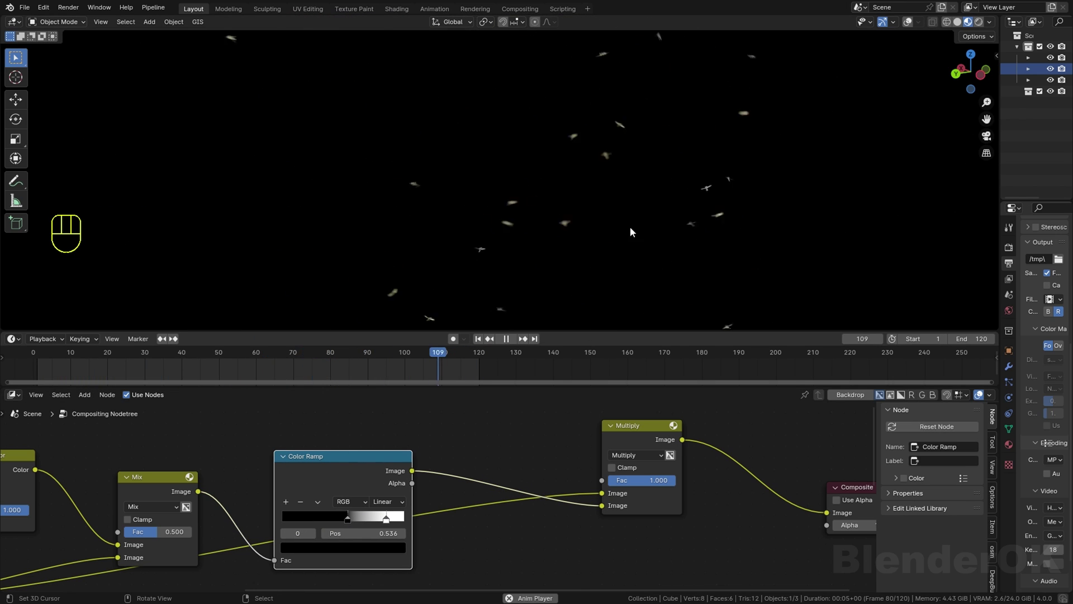
pyautogui.moveTo(524, 446); pyautogui.dragTo(296, 445, button='middle')
pyautogui.moveTo(761, 386); pyautogui.dragTo(745, 443)
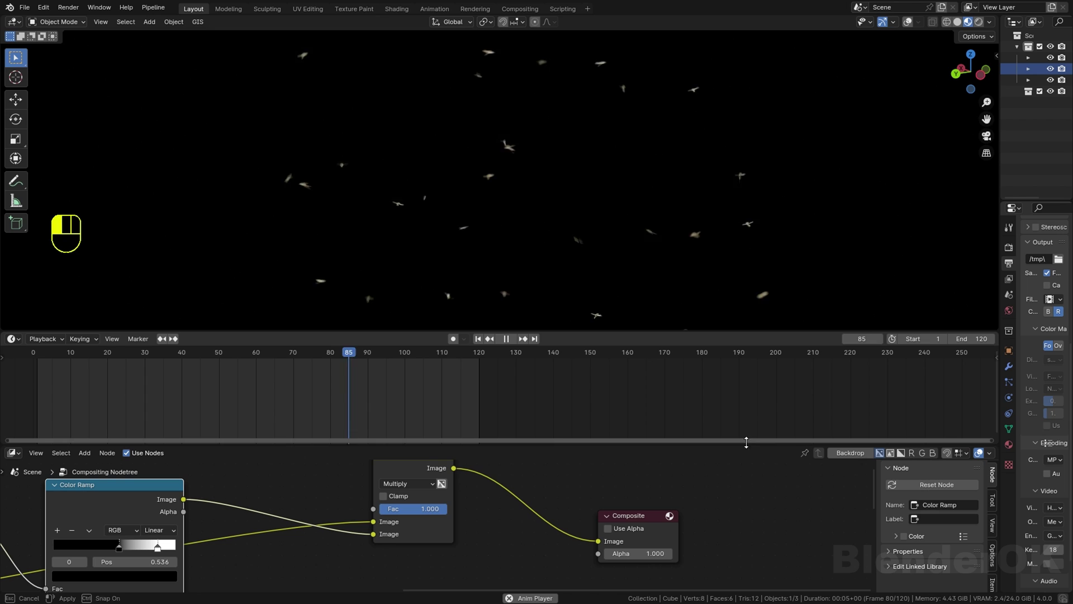
pyautogui.moveTo(742, 333); pyautogui.dragTo(741, 398)
pyautogui.scroll(-12, 431, 514)
pyautogui.moveTo(249, 515); pyautogui.dragTo(502, 485, button='middle')
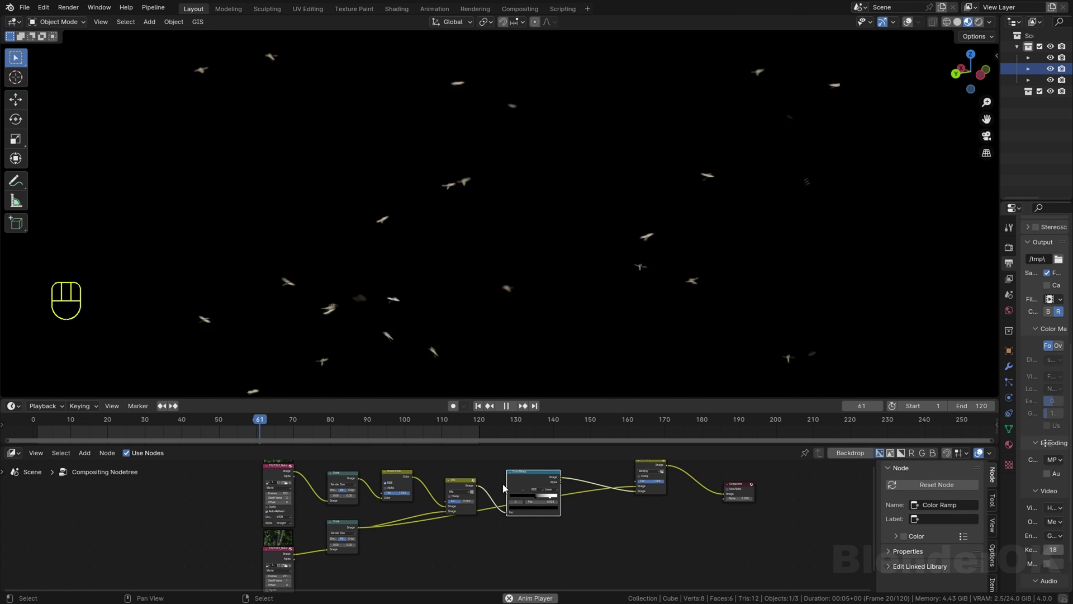
# Step: Shrink the 3D viewport and timeline, and enlarge the node editor to show the whole compositing tree
pyautogui.moveTo(567, 351); pyautogui.dragTo(570, 288)
pyautogui.moveTo(579, 444); pyautogui.dragTo(565, 324)
pyautogui.scroll(4, 475, 447)
pyautogui.moveTo(520, 423); pyautogui.dragTo(379, 425, button='middle')
pyautogui.moveTo(354, 498); pyautogui.dragTo(371, 501, button='middle')
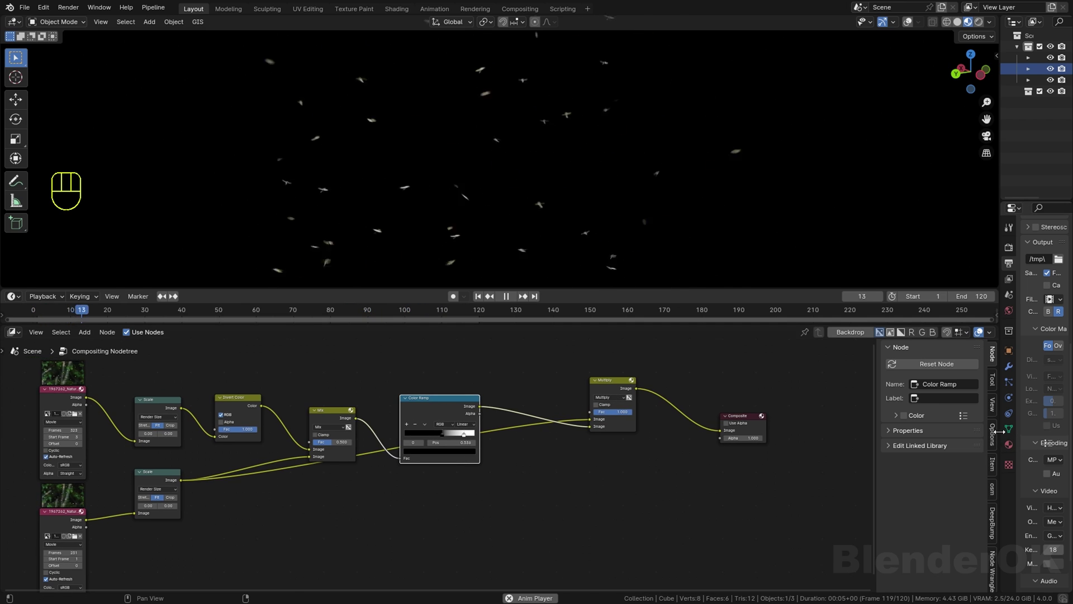
# Step: Widen the properties area, then render the current frame as a still image and close the result
pyautogui.moveTo(999, 431); pyautogui.dragTo(893, 403)
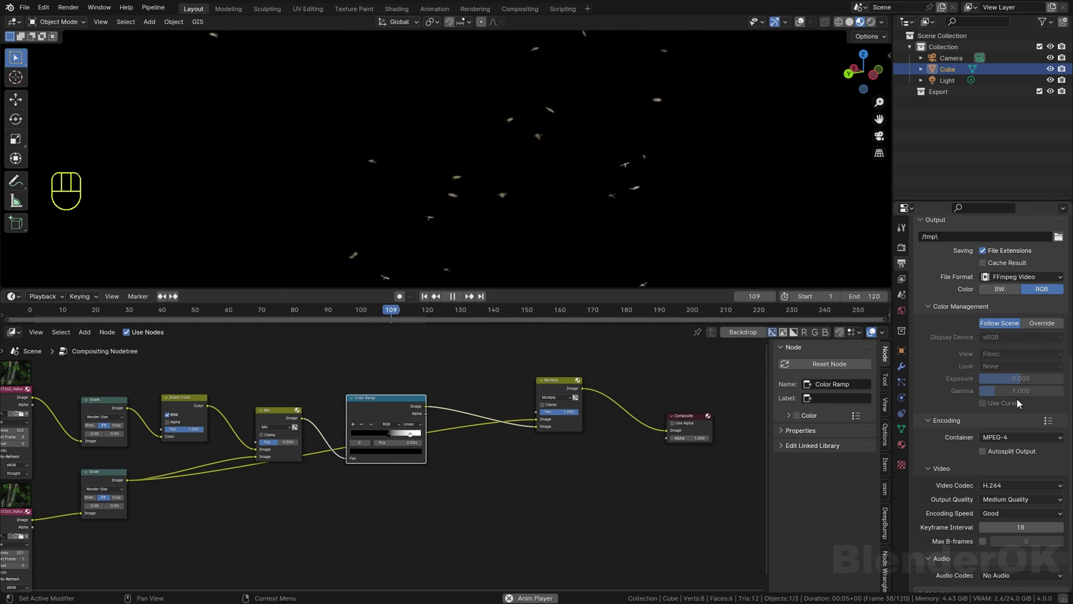
pyautogui.click(101, 22)
pyautogui.click(134, 245)
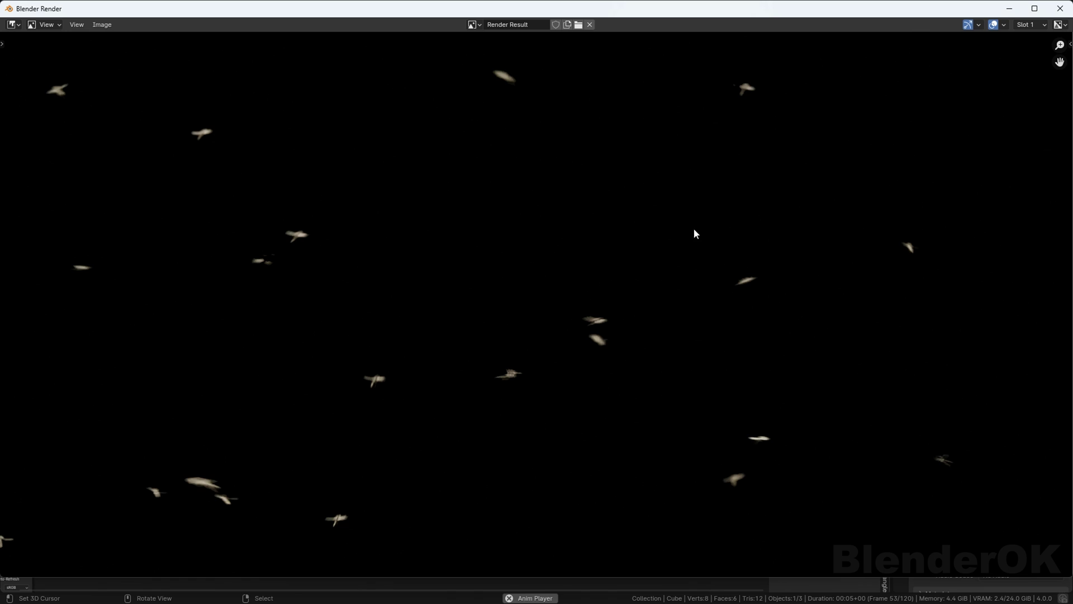
pyautogui.click(1060, 9)
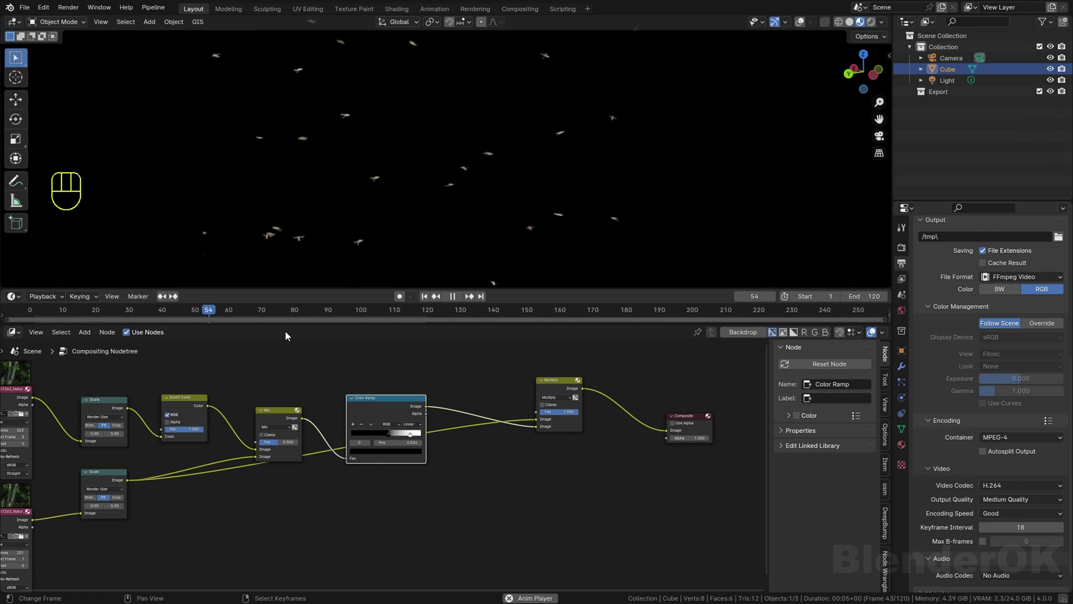
pyautogui.moveTo(287, 324); pyautogui.dragTo(301, 372)
pyautogui.moveTo(592, 288); pyautogui.dragTo(602, 320)
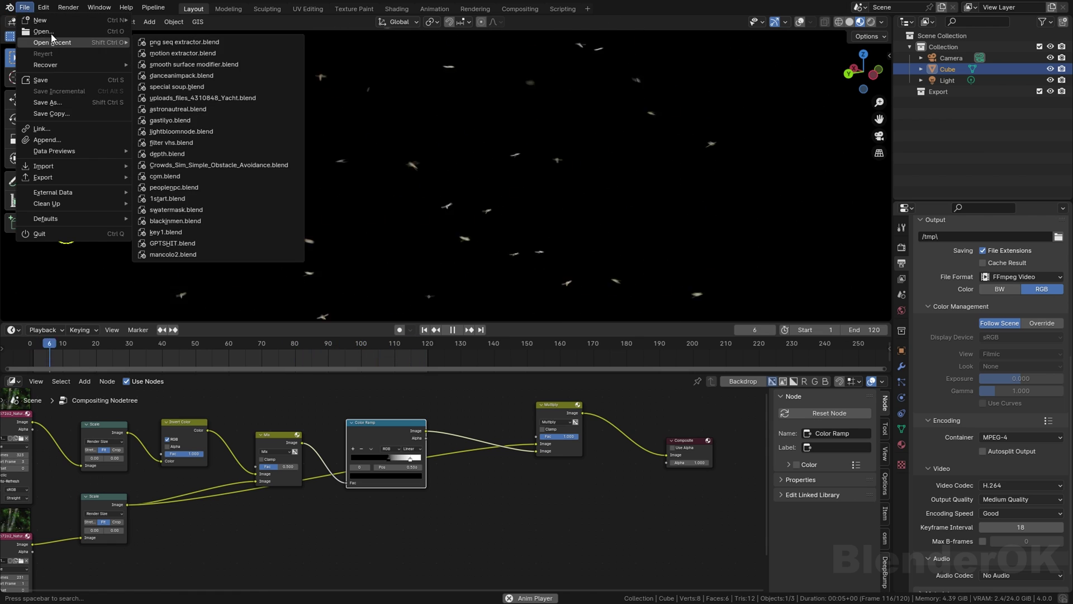
# Step: Open the saved boat-and-pool scene file from the folder F:\i am god and this is my new world
pyautogui.click(51, 31)
pyautogui.click(558, 317)
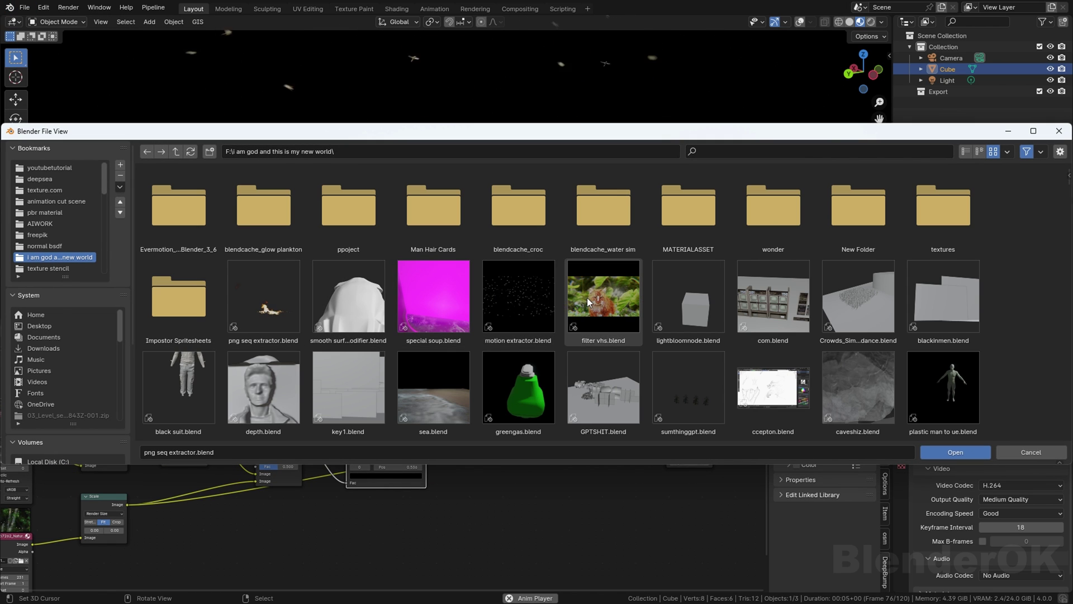
pyautogui.click(358, 295)
pyautogui.scroll(-1, 357, 295)
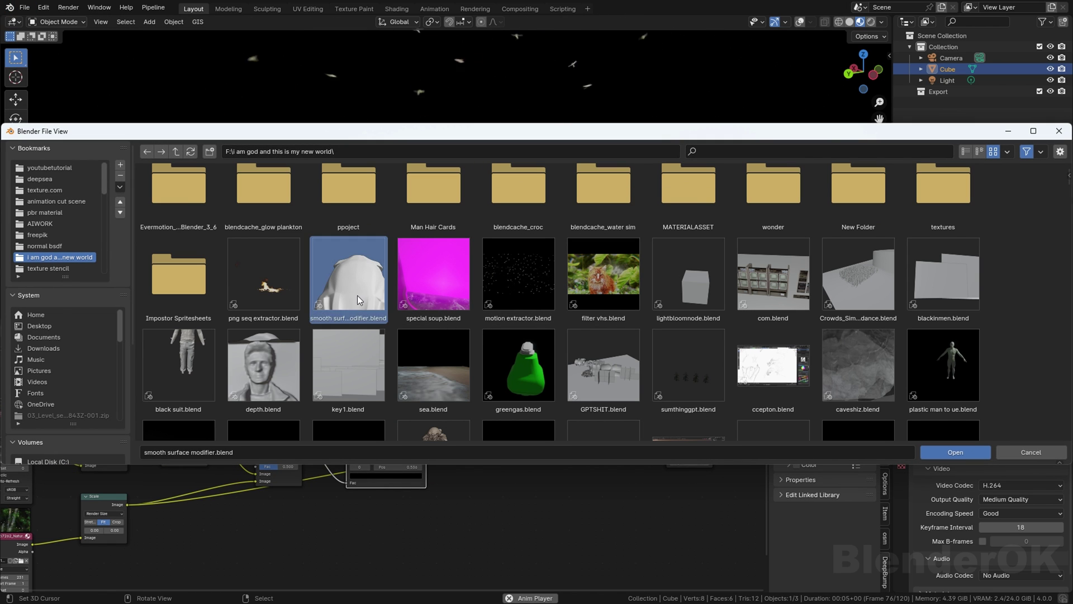
pyautogui.click(954, 453)
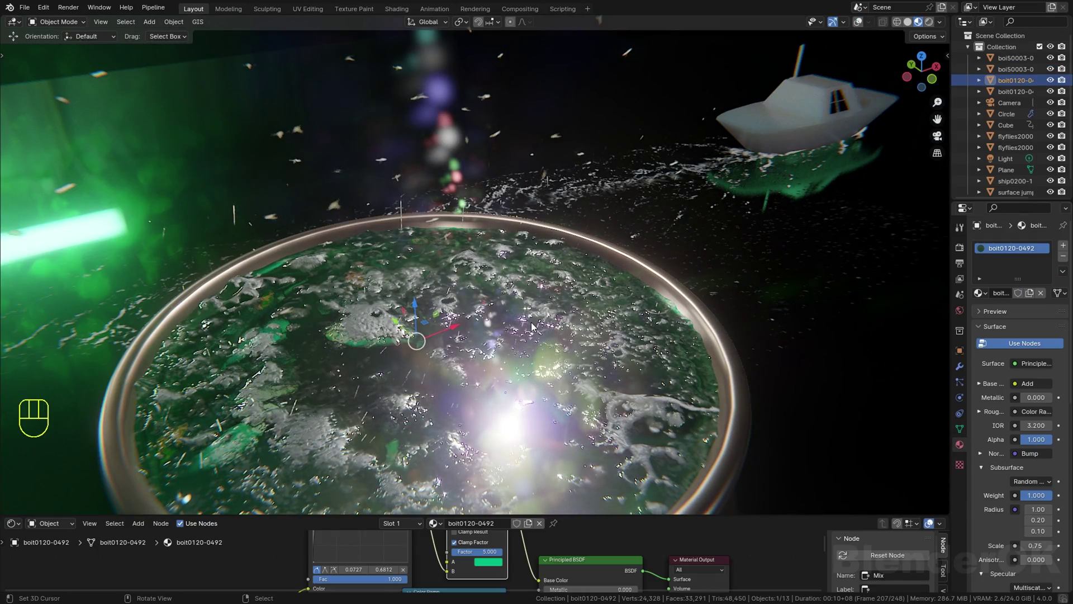
# Step: Play the scene's animation and switch the shader node area to the Timeline
pyautogui.press('space')
pyautogui.click(14, 523)
pyautogui.click(160, 423)
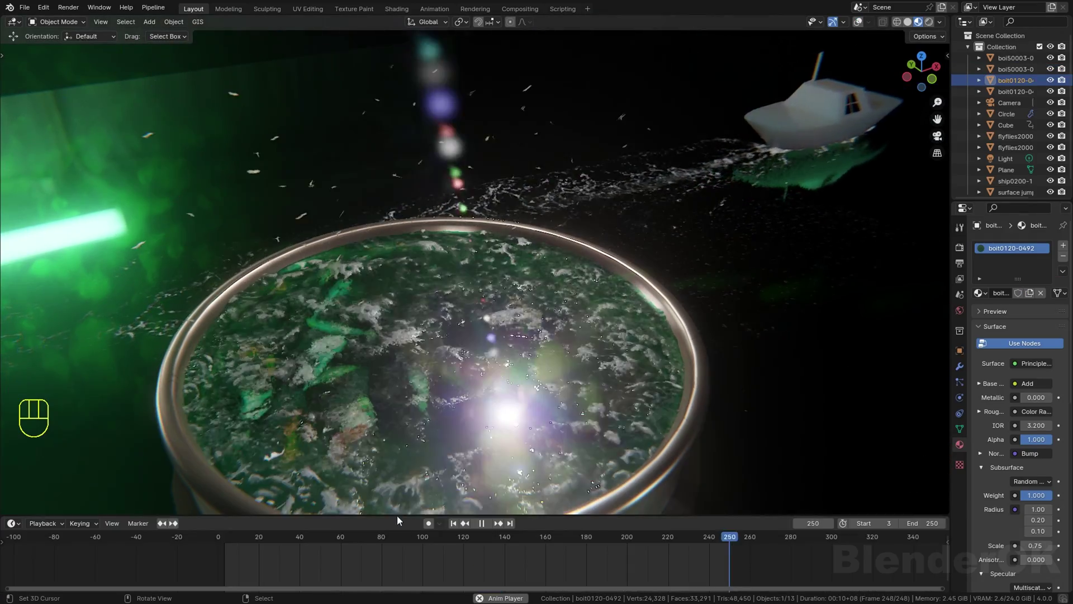
# Step: Examine the playing boat, pool and wake planes from several angles
pyautogui.moveTo(510, 440); pyautogui.dragTo(465, 425, button='middle')
pyautogui.keyDown('shift'); pyautogui.moveTo(631, 395); pyautogui.dragTo(538, 424, button='middle'); pyautogui.keyUp('shift')
pyautogui.keyDown('shift'); pyautogui.moveTo(538, 423); pyautogui.dragTo(512, 413, button='middle'); pyautogui.keyUp('shift')
pyautogui.moveTo(753, 221); pyautogui.dragTo(665, 263, button='middle')
pyautogui.keyDown('shift'); pyautogui.moveTo(665, 262); pyautogui.dragTo(610, 201, button='middle'); pyautogui.keyUp('shift')
pyautogui.moveTo(563, 350); pyautogui.dragTo(581, 346, button='middle')
pyautogui.keyDown('shift'); pyautogui.moveTo(582, 347); pyautogui.dragTo(447, 299, button='middle'); pyautogui.keyUp('shift')
pyautogui.scroll(-3, 612, 273)
pyautogui.moveTo(447, 299); pyautogui.dragTo(512, 301, button='middle')
pyautogui.scroll(3, 498, 301)
# Step: Show the viewport overlays, select the ship0200-1007 video plane, and enlarge the timeline
pyautogui.click(858, 22)
pyautogui.rightClick(521, 305)
pyautogui.moveTo(357, 515); pyautogui.dragTo(366, 411)
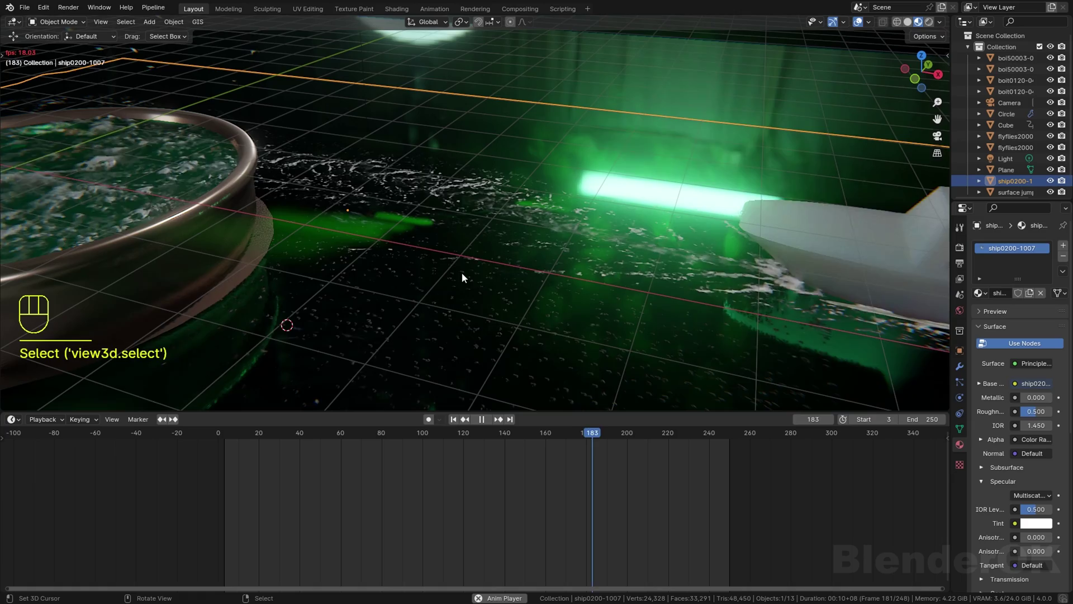
# Step: Replace the timeline with an enlarged Shader Editor, and show the Images as Planes option among the objects to add
pyautogui.click(12, 419)
pyautogui.click(44, 518)
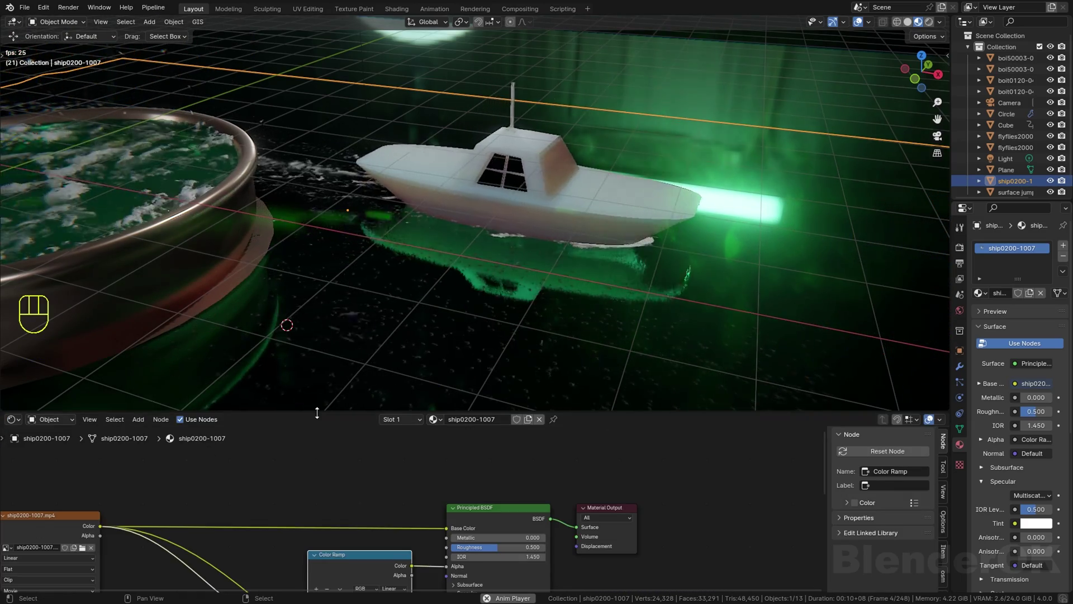
pyautogui.moveTo(499, 414); pyautogui.dragTo(499, 260)
pyautogui.scroll(-4, 498, 218)
pyautogui.hotkey('shift', 'a')
pyautogui.moveTo(576, 273)
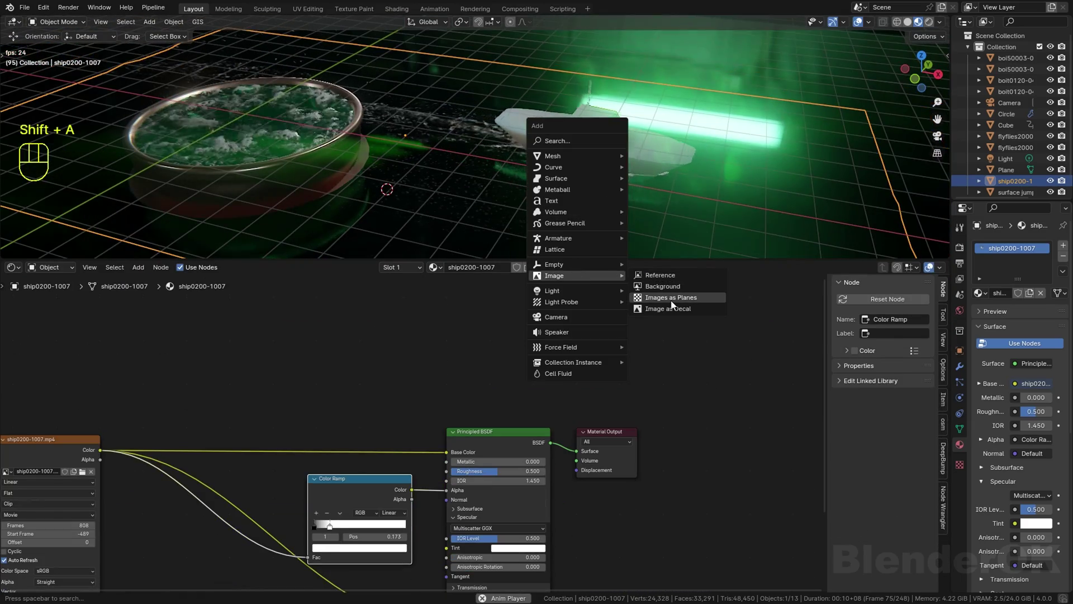
# Step: Unlink the Color Ramp from Alpha and the movie texture from Emission Color, and move the Color Ramp away from the nodes
pyautogui.moveTo(185, 428); pyautogui.dragTo(240, 315, button='middle')
pyautogui.scroll(2, 391, 404)
pyautogui.moveTo(420, 366); pyautogui.dragTo(399, 377)
pyautogui.moveTo(395, 381); pyautogui.dragTo(461, 406, button='middle')
pyautogui.moveTo(128, 338); pyautogui.dragTo(196, 336)
pyautogui.moveTo(432, 394); pyautogui.dragTo(402, 542)
pyautogui.moveTo(585, 397); pyautogui.dragTo(475, 430)
pyautogui.moveTo(465, 441); pyautogui.dragTo(507, 355, button='middle')
pyautogui.moveTo(627, 466); pyautogui.dragTo(593, 497)
pyautogui.moveTo(472, 475); pyautogui.dragTo(25, 510)
pyautogui.moveTo(422, 384); pyautogui.dragTo(397, 489, button='middle')
# Step: Move the ship video plane along the Z axis
pyautogui.scroll(1, 398, 490)
pyautogui.moveTo(574, 198); pyautogui.dragTo(577, 190, button='middle')
pyautogui.scroll(-1, 578, 190)
pyautogui.press('g')
pyautogui.press('z')
pyautogui.click(584, 184)
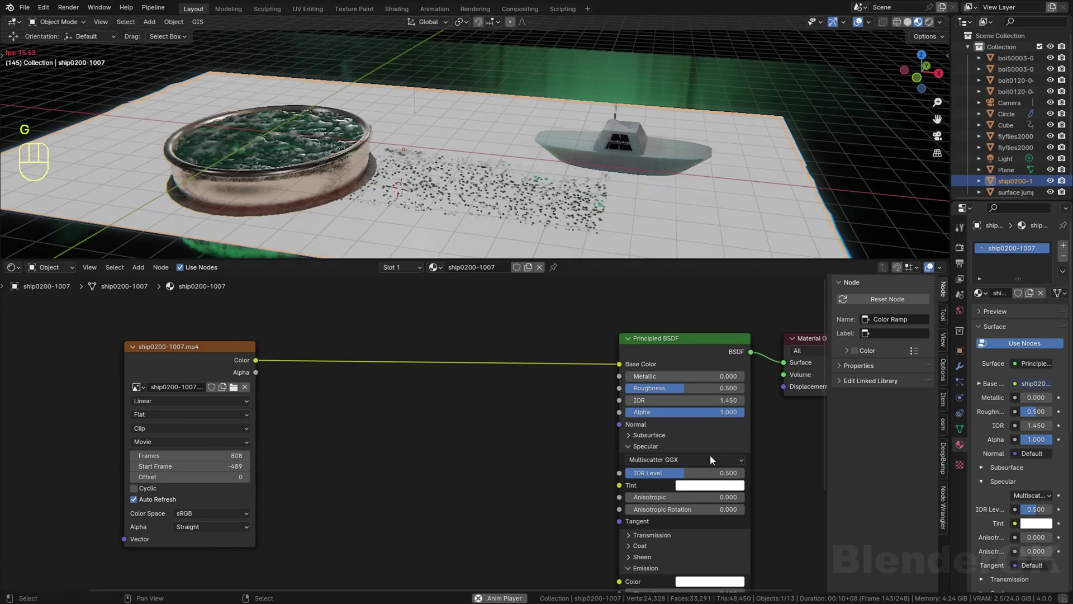
# Step: Reposition the ship video plane and apply Shade Smooth to it
pyautogui.moveTo(712, 457); pyautogui.dragTo(698, 408, button='middle')
pyautogui.keyDown('shift'); pyautogui.moveTo(608, 165); pyautogui.dragTo(628, 245, button='middle'); pyautogui.keyUp('shift')
pyautogui.press('g')
pyautogui.click(611, 167)
pyautogui.press('w')
pyautogui.click(622, 124)
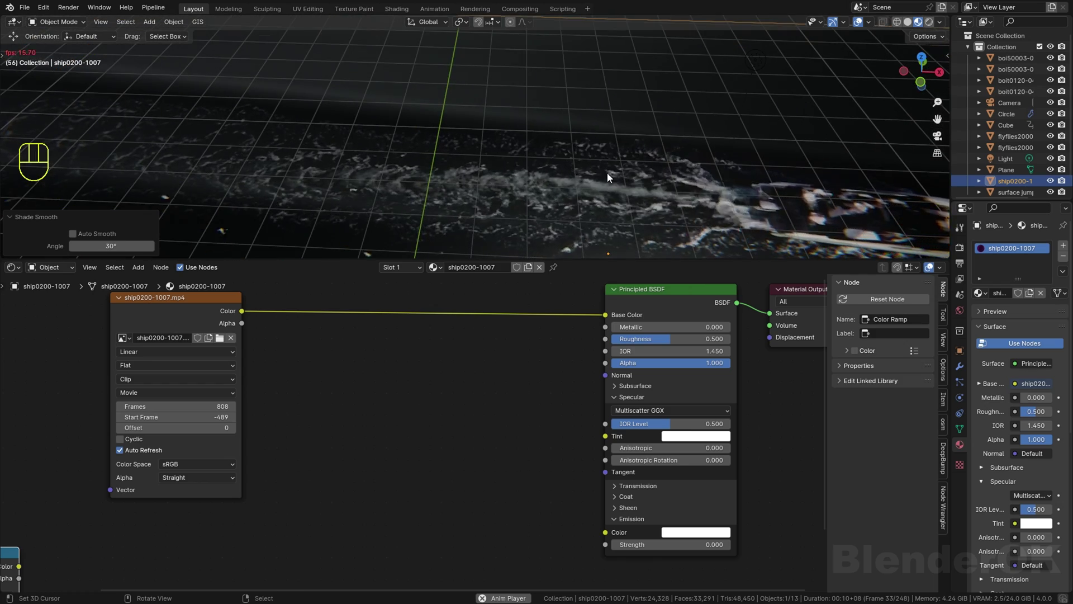
# Step: Route the ship movie texture's colour through the Color Ramp into the Principled BSDF's Alpha input
pyautogui.moveTo(435, 357); pyautogui.dragTo(605, 362)
pyautogui.scroll(-2, 297, 409)
pyautogui.moveTo(298, 409); pyautogui.dragTo(401, 367, button='middle')
pyautogui.moveTo(125, 488); pyautogui.dragTo(566, 310)
pyautogui.scroll(2, 593, 437)
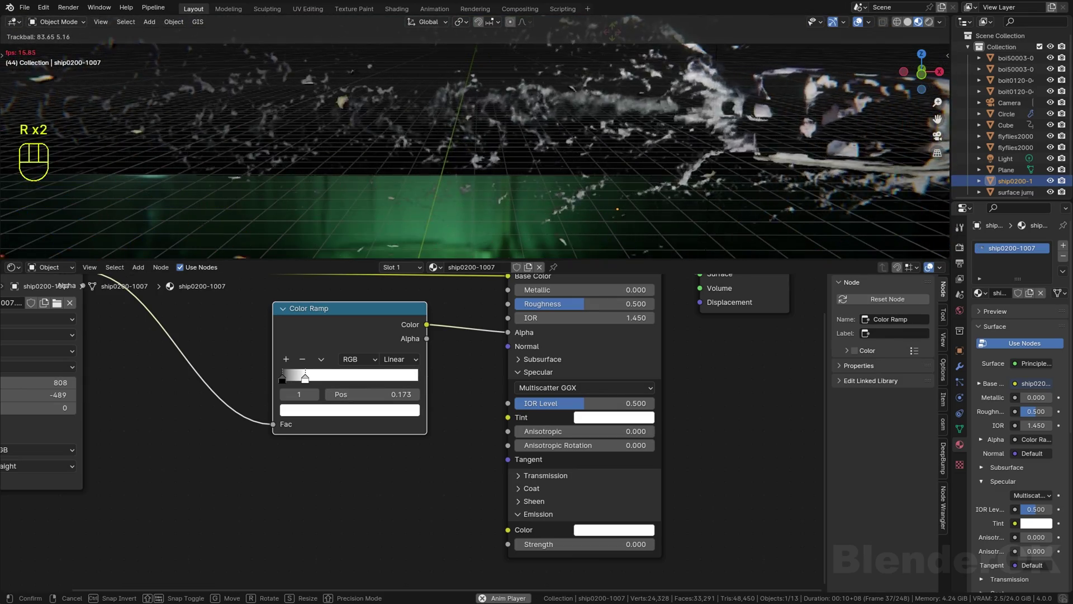
# Step: Cancel the plane's rotation, link the movie texture's colour to Emission Color, and set the emission strength to 0.200
pyautogui.rightClick(611, 24)
pyautogui.moveTo(587, 357); pyautogui.dragTo(647, 360, button='middle')
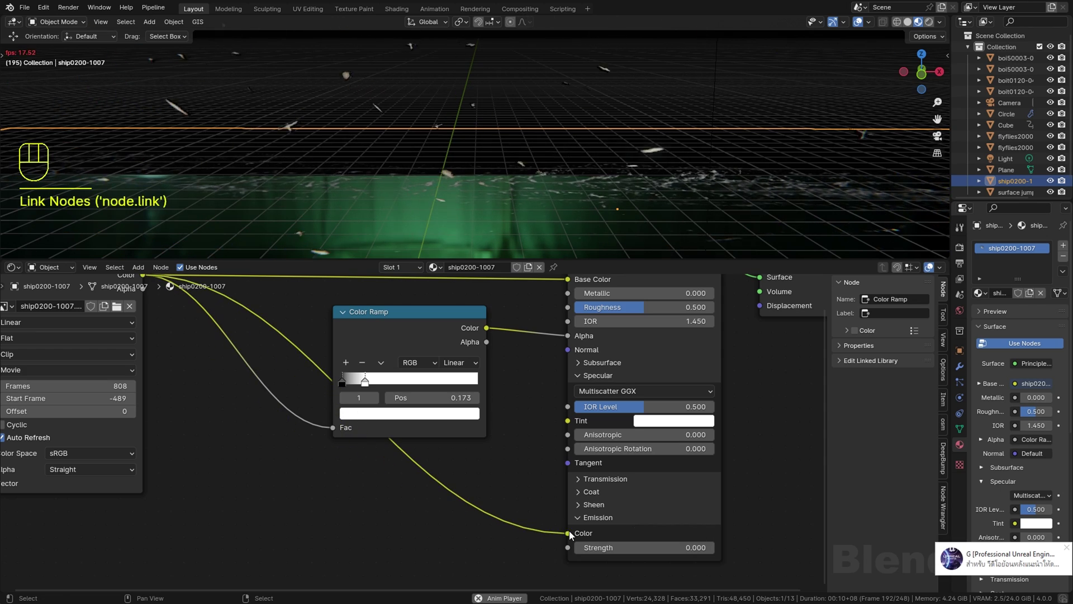
pyautogui.moveTo(634, 548); pyautogui.dragTo(583, 485, button='middle')
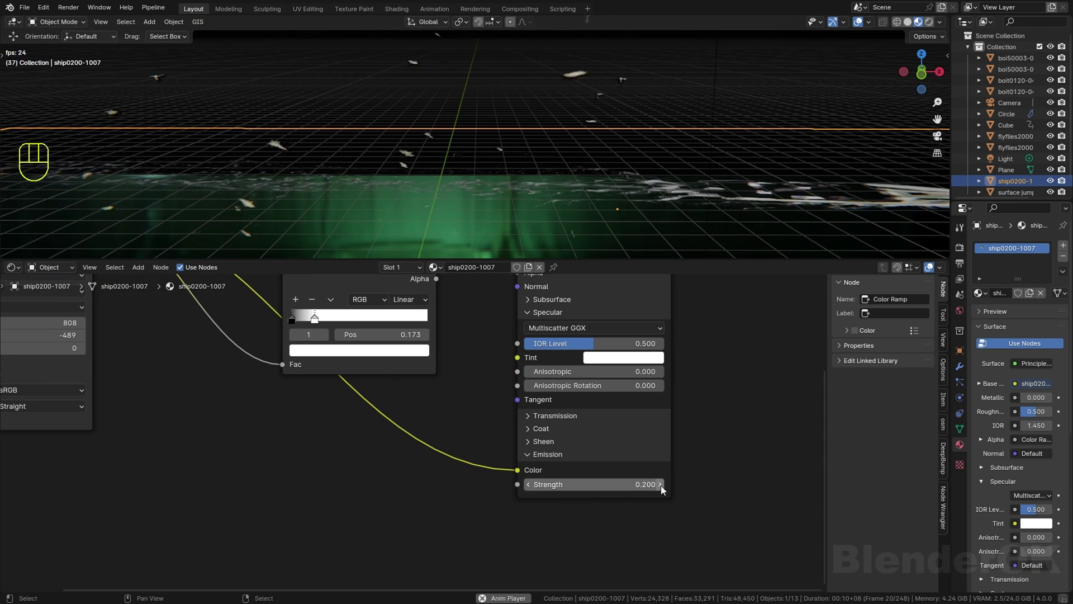
# Step: Select the boi50003-0398 video plane and undo a trial move
pyautogui.click(638, 202)
pyautogui.press('g')
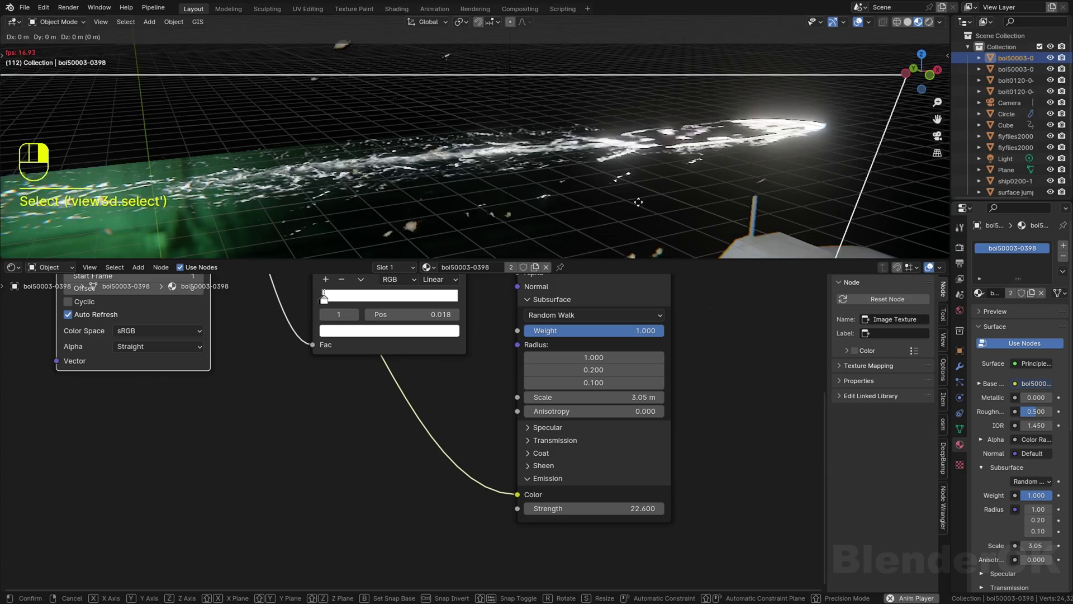
pyautogui.hotkey('ctrl', 'z')
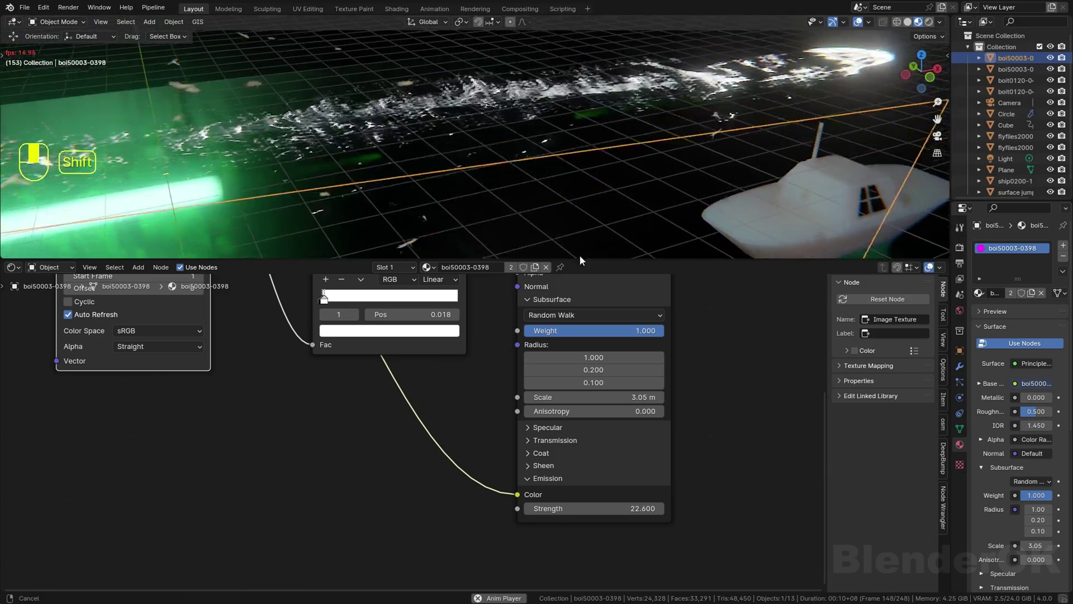
# Step: Set the ship0200-1007 plane's emission strength to 1.900 and move the plane down to the boat's waterline, by about -3.3 m in Z
pyautogui.click(645, 141)
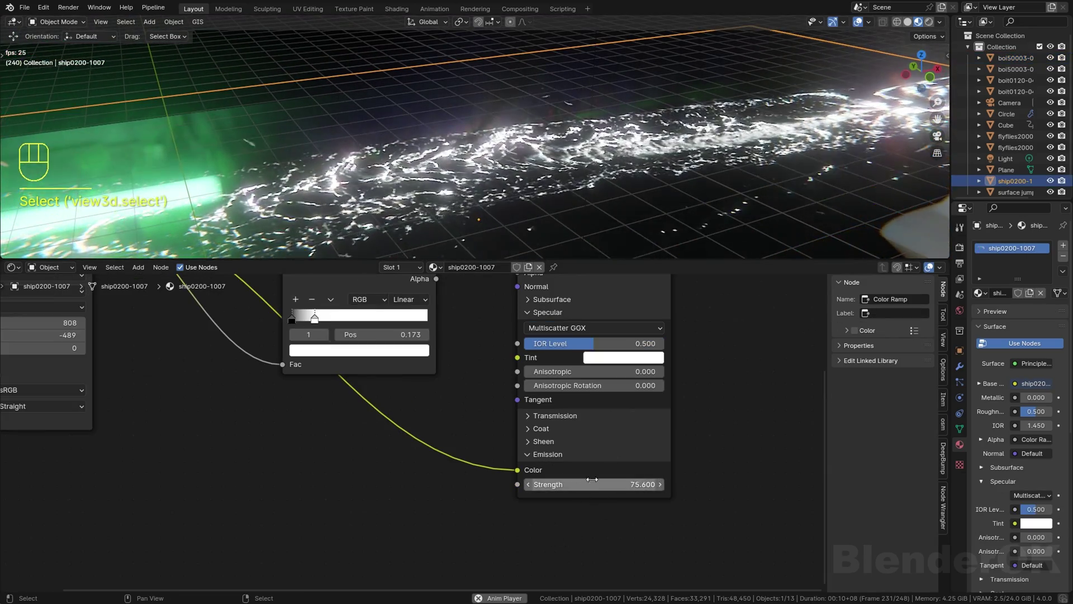
pyautogui.moveTo(592, 479)
pyautogui.mouseDown()
pyautogui.moveTo(536, 479)
pyautogui.moveTo(601, 484)
pyautogui.mouseUp()
pyautogui.press('g')
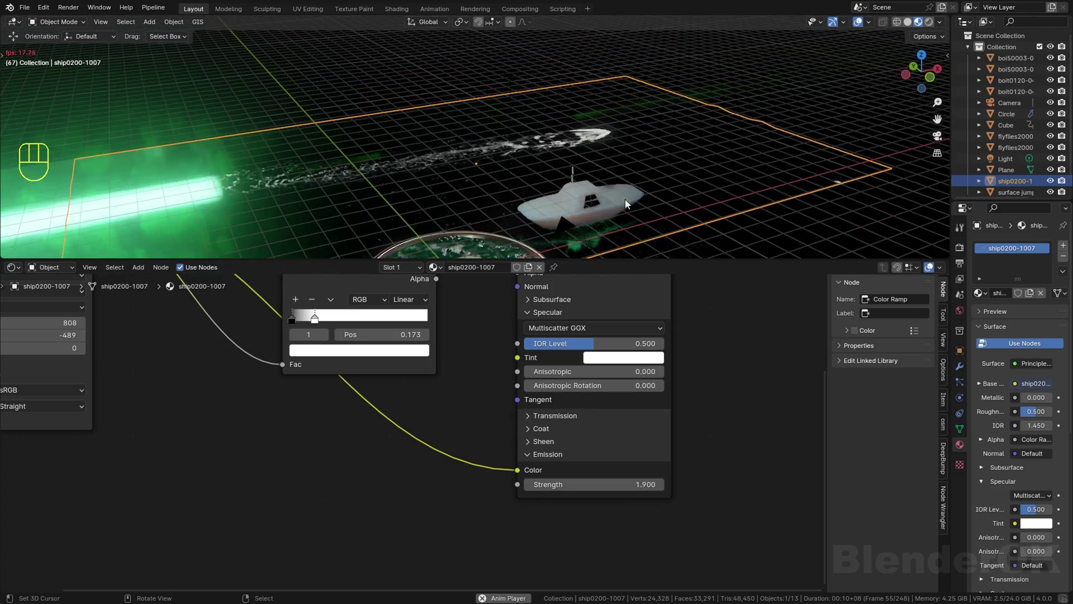
pyautogui.click(624, 253)
pyautogui.moveTo(621, 249); pyautogui.dragTo(484, 208, button='middle')
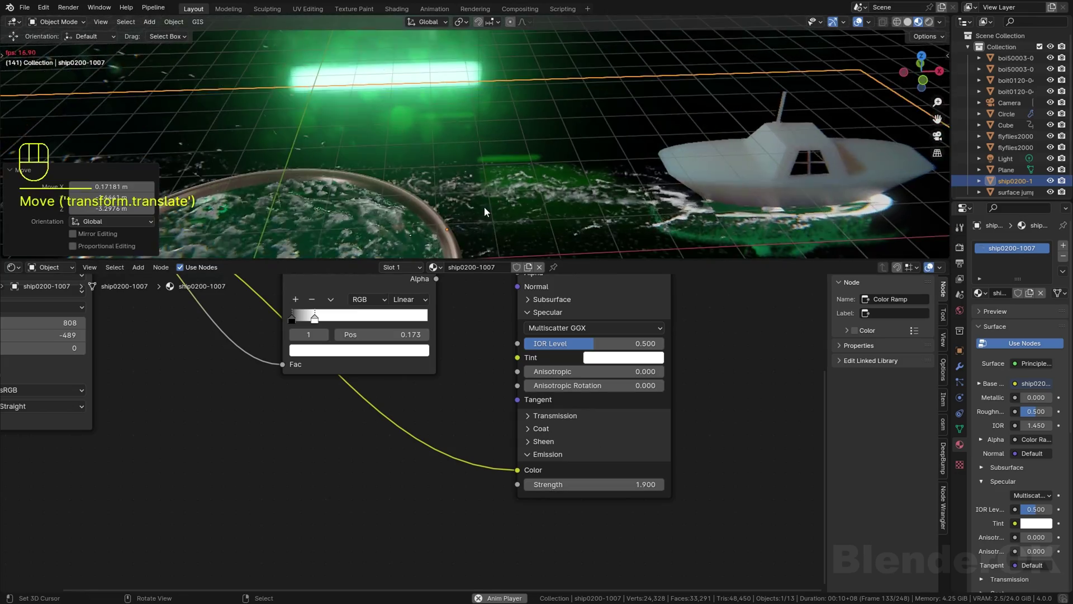
# Step: Select the bolt0120-0492 liquid surface in the round pot and change colour A of its material's Add node to red
pyautogui.keyDown('shift'); pyautogui.moveTo(335, 139); pyautogui.dragTo(576, 120, button='middle'); pyautogui.keyUp('shift')
pyautogui.moveTo(615, 259); pyautogui.dragTo(615, 452)
pyautogui.moveTo(606, 291); pyautogui.dragTo(619, 268, button='middle')
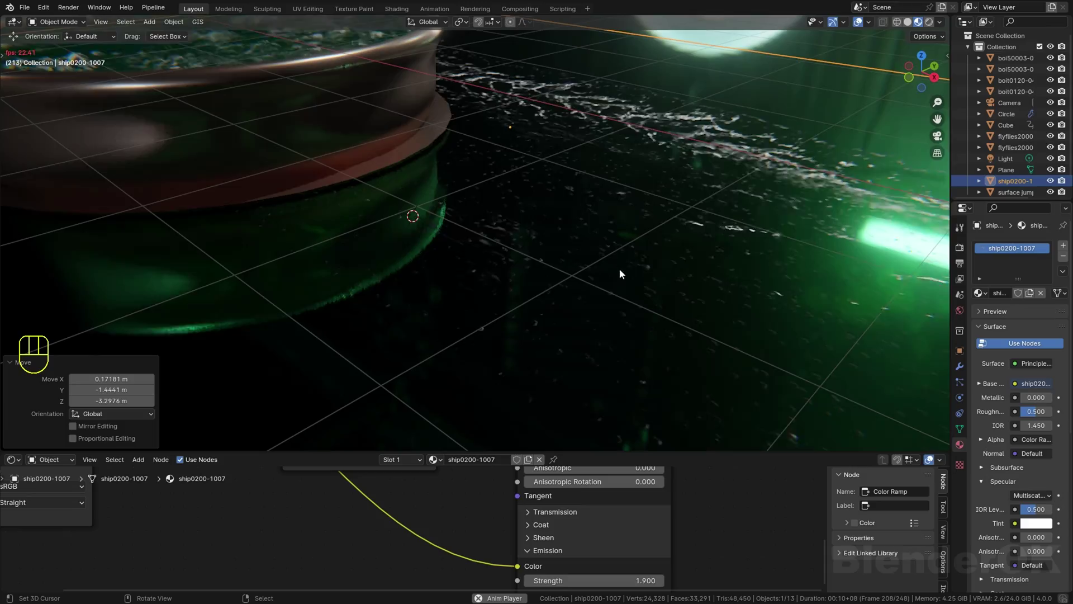
pyautogui.keyDown('shift'); pyautogui.moveTo(318, 70); pyautogui.dragTo(642, 220, button='middle'); pyautogui.keyUp('shift')
pyautogui.click(615, 280)
pyautogui.scroll(5, 646, 347)
pyautogui.scroll(-2, 646, 346)
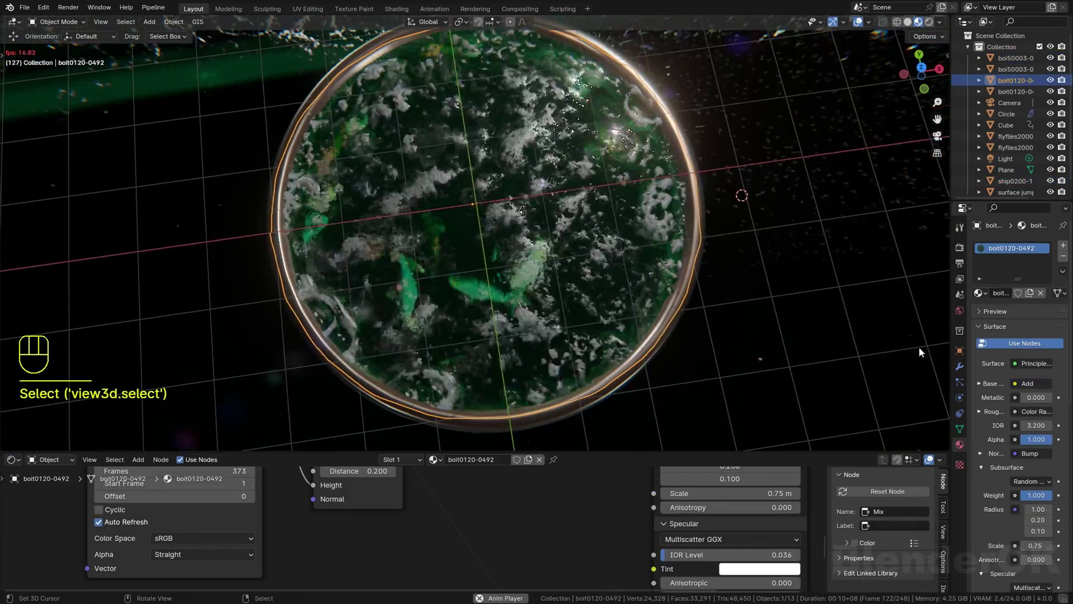
pyautogui.moveTo(685, 452); pyautogui.dragTo(626, 313)
pyautogui.scroll(-6, 486, 385)
pyautogui.moveTo(501, 431); pyautogui.dragTo(496, 537, button='middle')
pyautogui.scroll(1, 496, 538)
pyautogui.click(509, 416)
pyautogui.moveTo(536, 312); pyautogui.dragTo(543, 356)
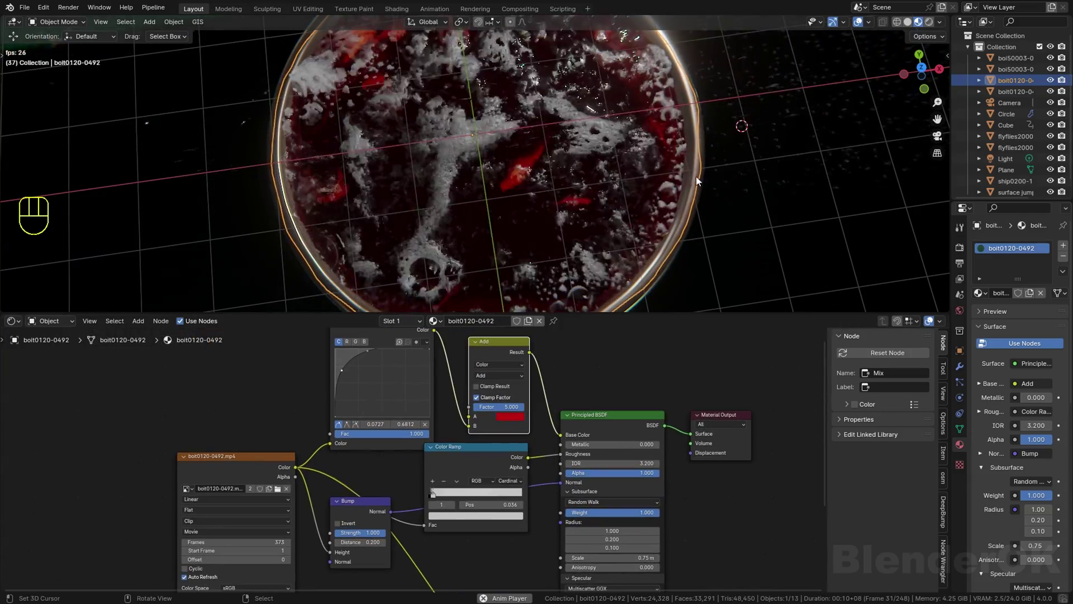
# Step: Show the movie texture settings behind the liquid surface's Displace modifier and examine the displaced surface in an enlarged 3D viewport
pyautogui.moveTo(687, 185); pyautogui.dragTo(689, 130, button='middle')
pyautogui.scroll(1, 689, 131)
pyautogui.click(960, 369)
pyautogui.moveTo(953, 369); pyautogui.dragTo(810, 369)
pyautogui.click(818, 463)
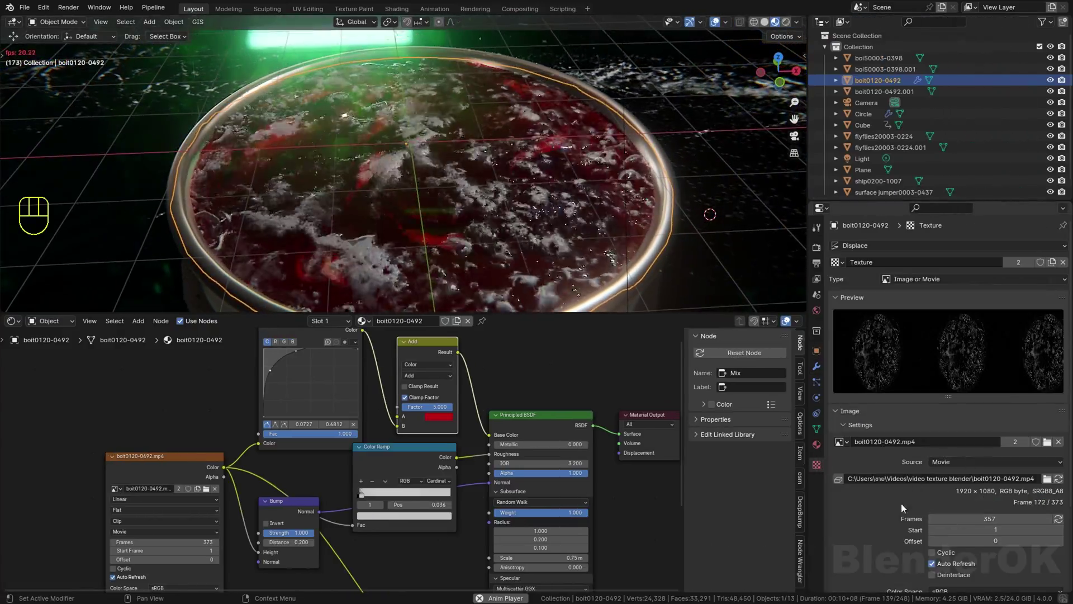
pyautogui.moveTo(546, 313); pyautogui.dragTo(547, 463)
pyautogui.scroll(-6, 544, 340)
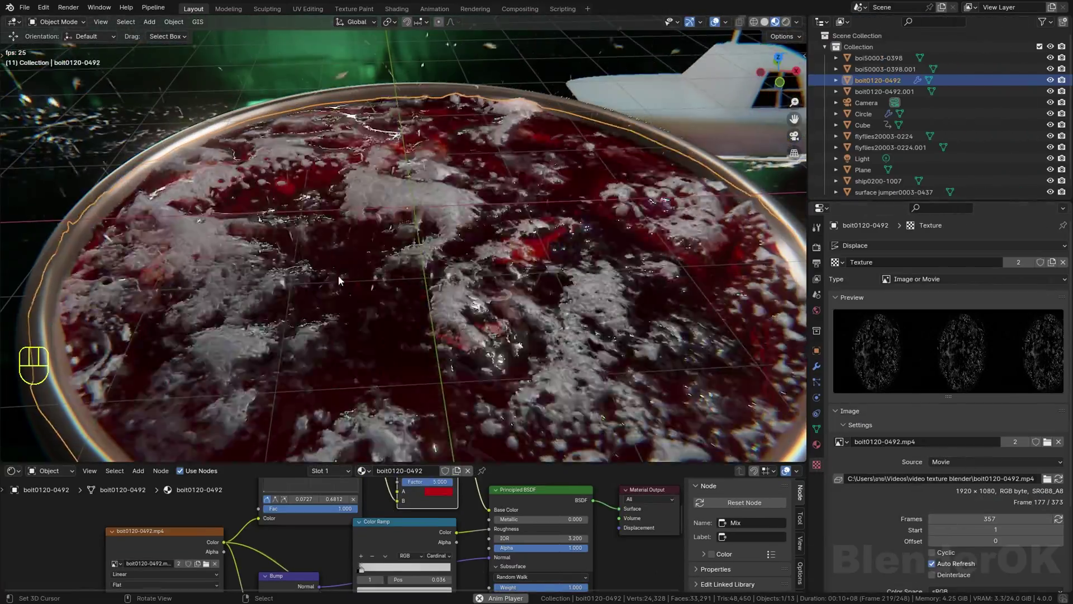